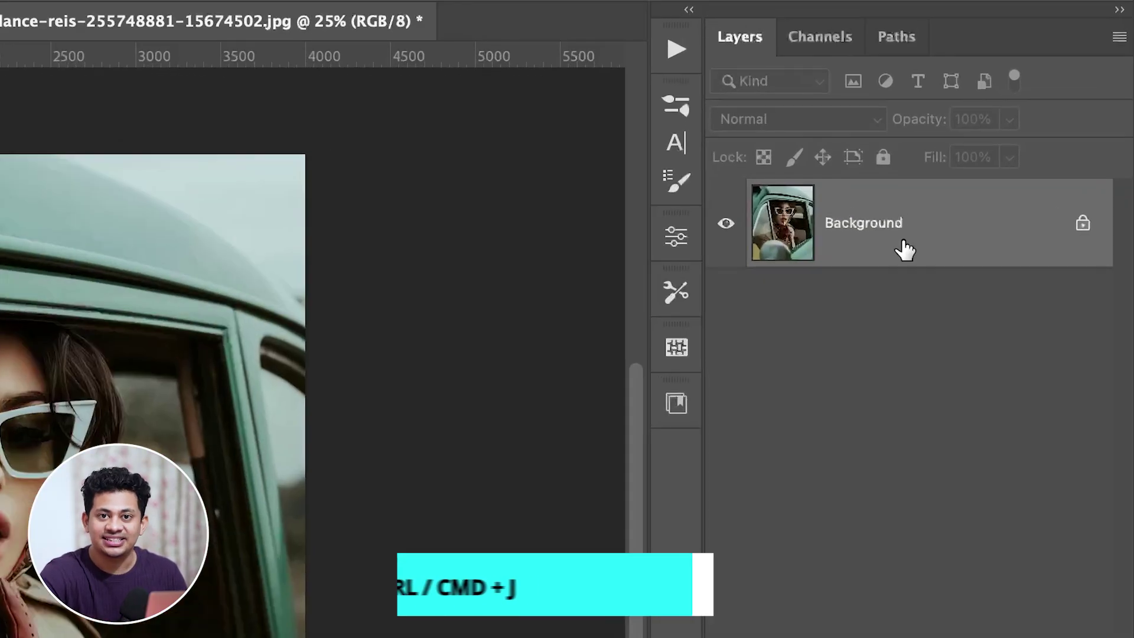
- Duplicate the Background as Layer 1 and convert Layer 1 to a smart object
key("super+j")
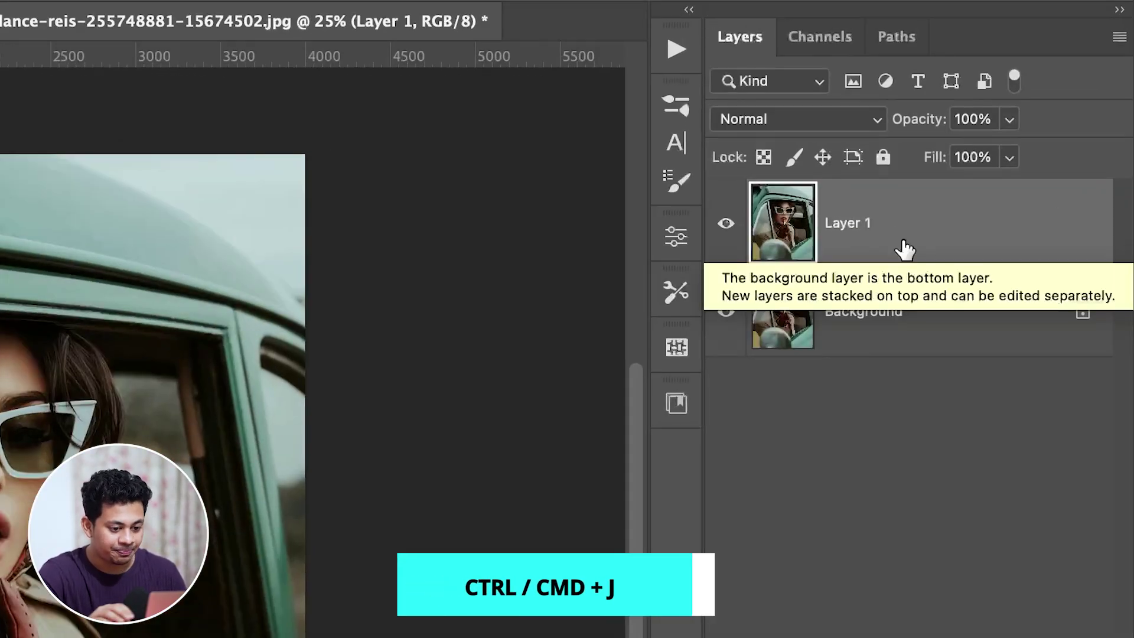
right_click(890, 223)
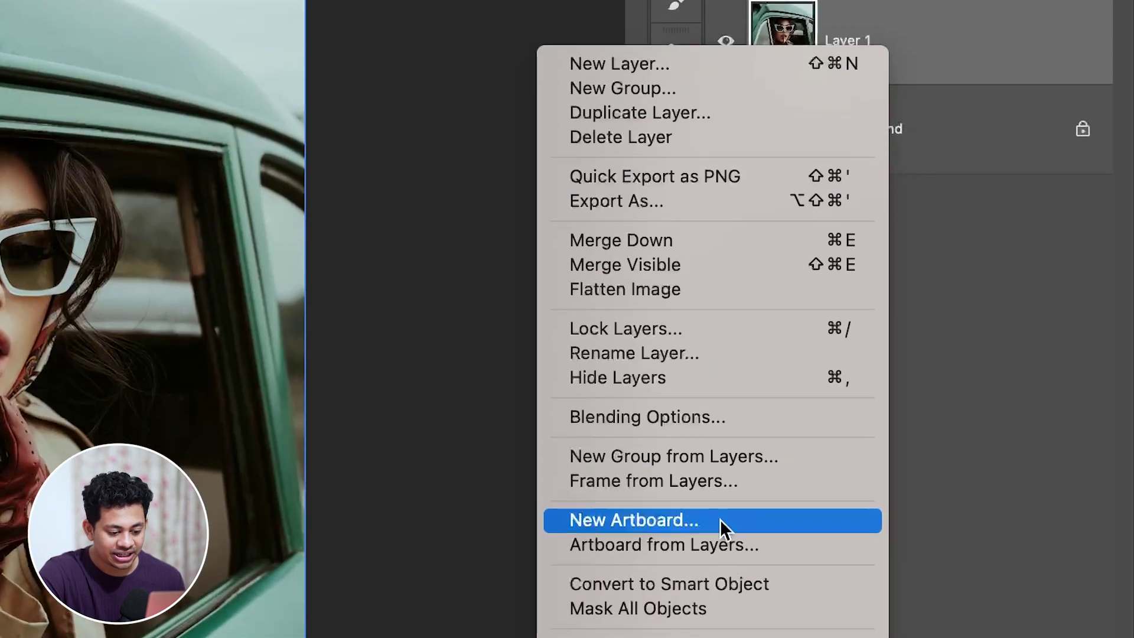
left_click(717, 570)
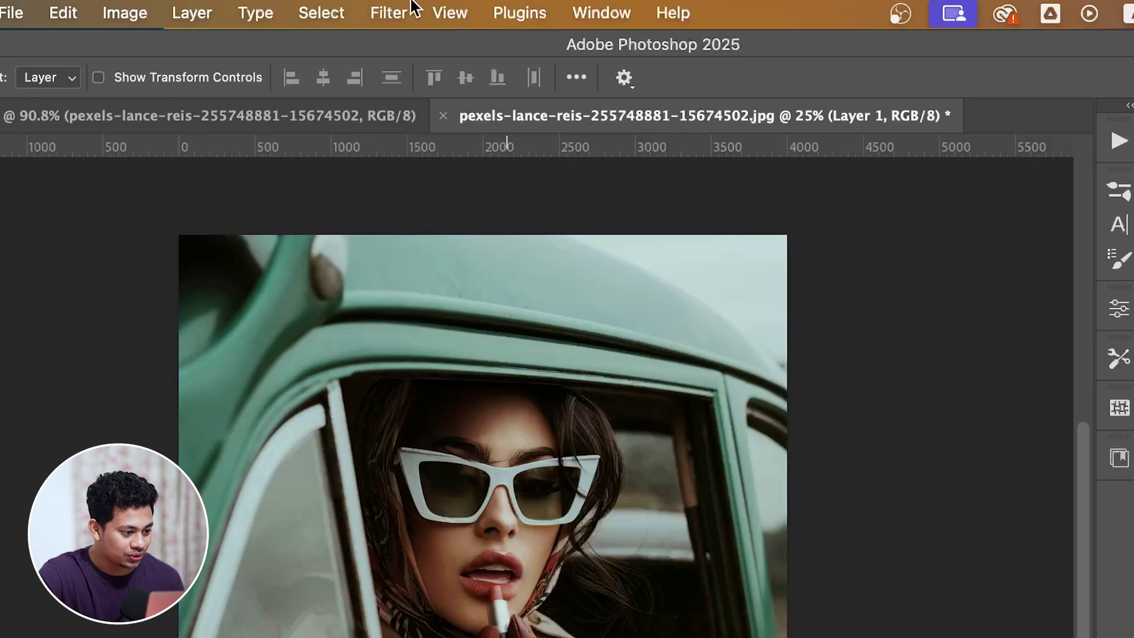
- Apply a Gaussian Blur smart filter with a 64.8-pixel radius to Layer 1
left_click(387, 13)
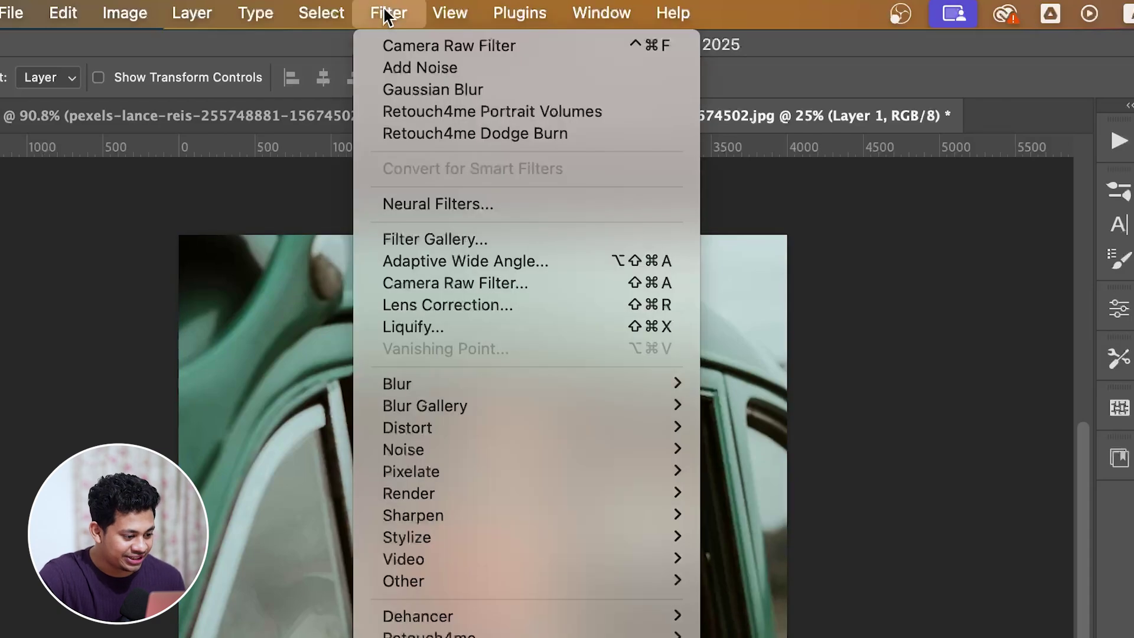
mouse_move(435, 385)
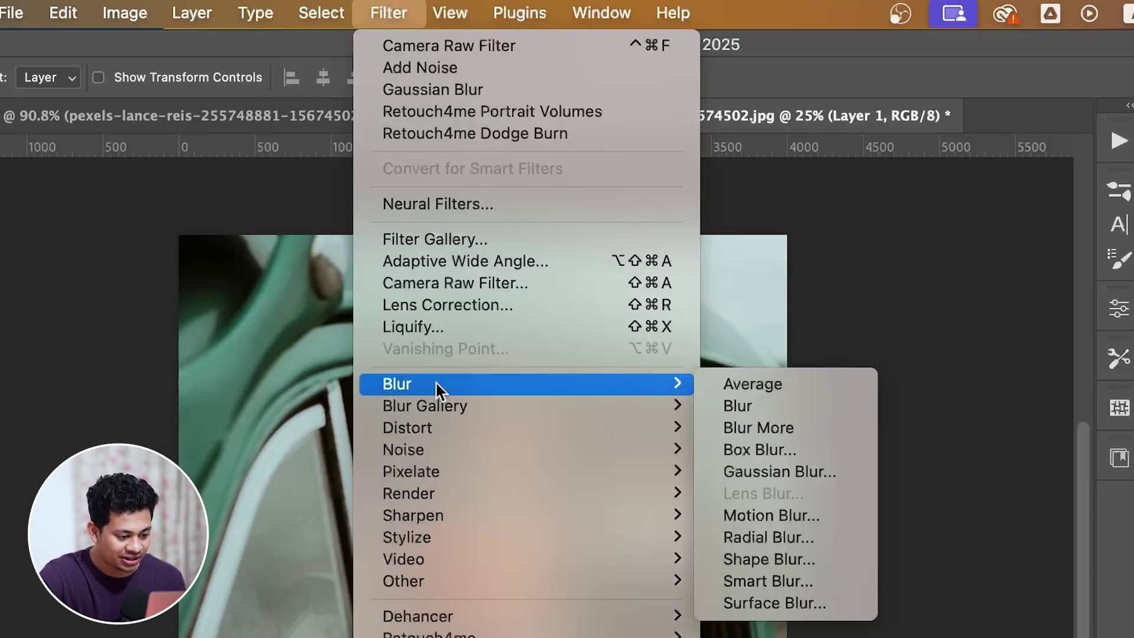
left_click(790, 474)
left_click_drag(736, 485, 774, 482)
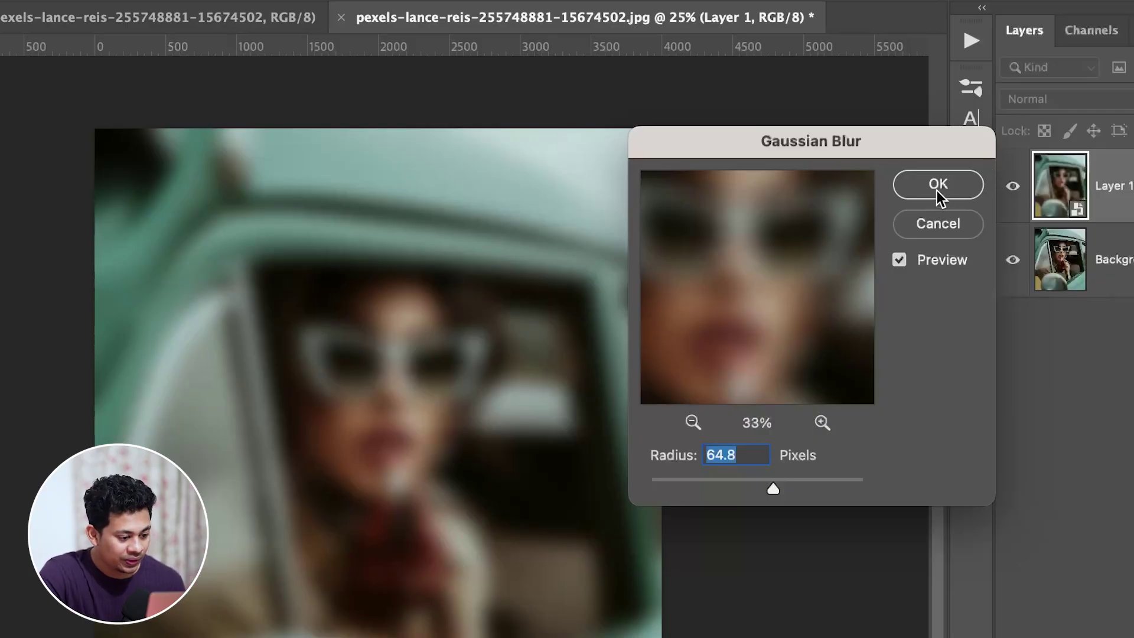
left_click(939, 195)
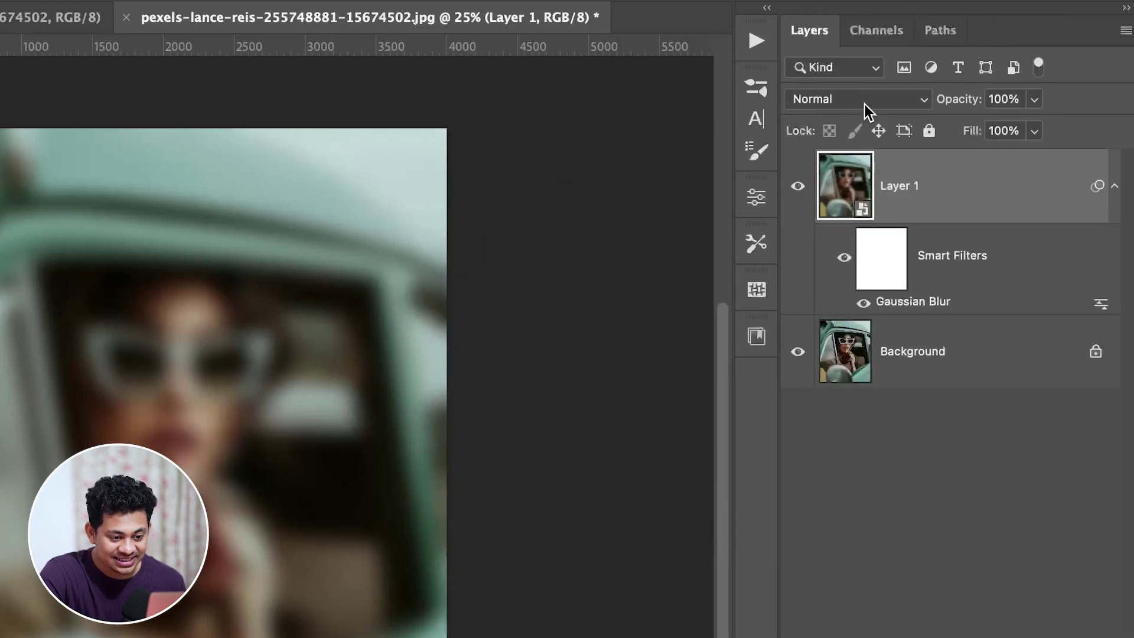
- Set Layer 1 to Lighten at about 62% opacity and toggle its visibility to compare
left_click(1079, 101)
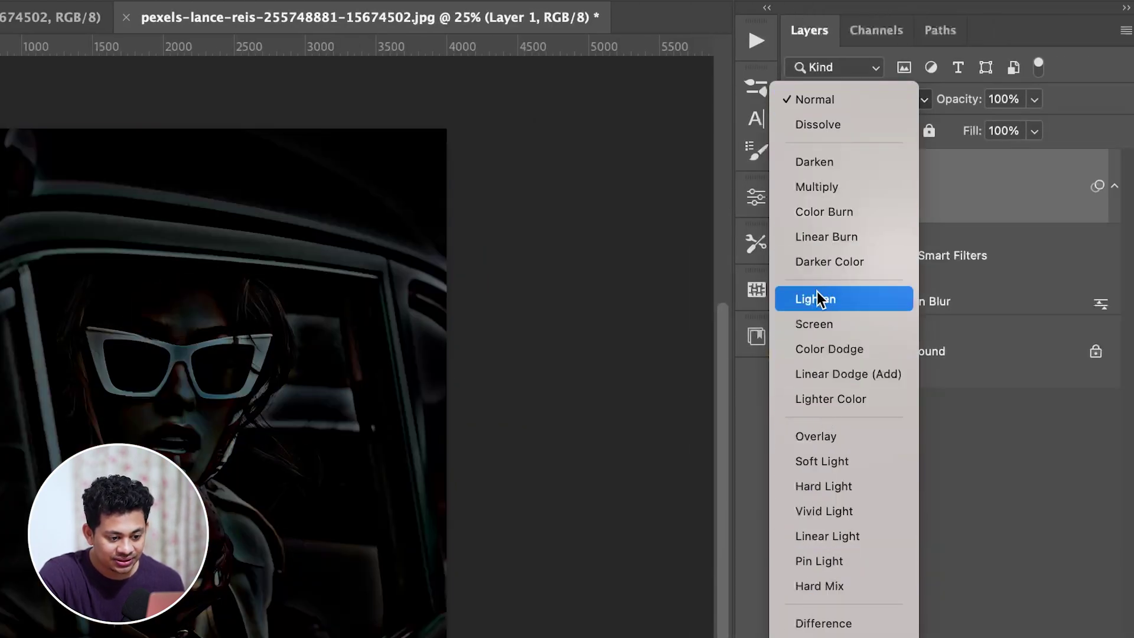
left_click(817, 298)
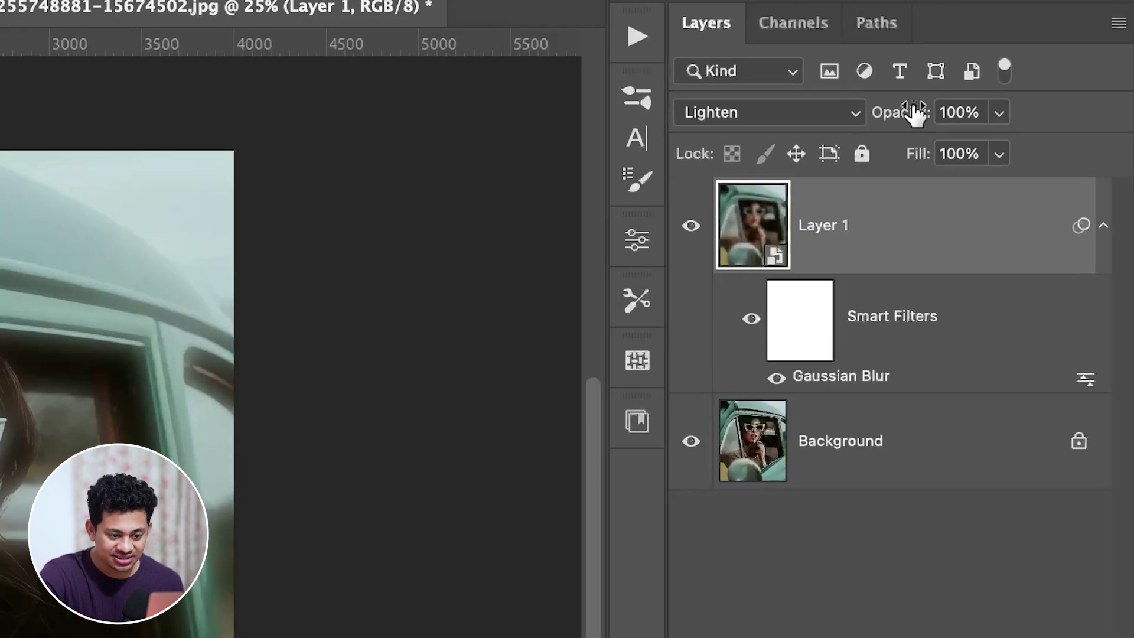
left_click_drag(970, 99, 938, 110)
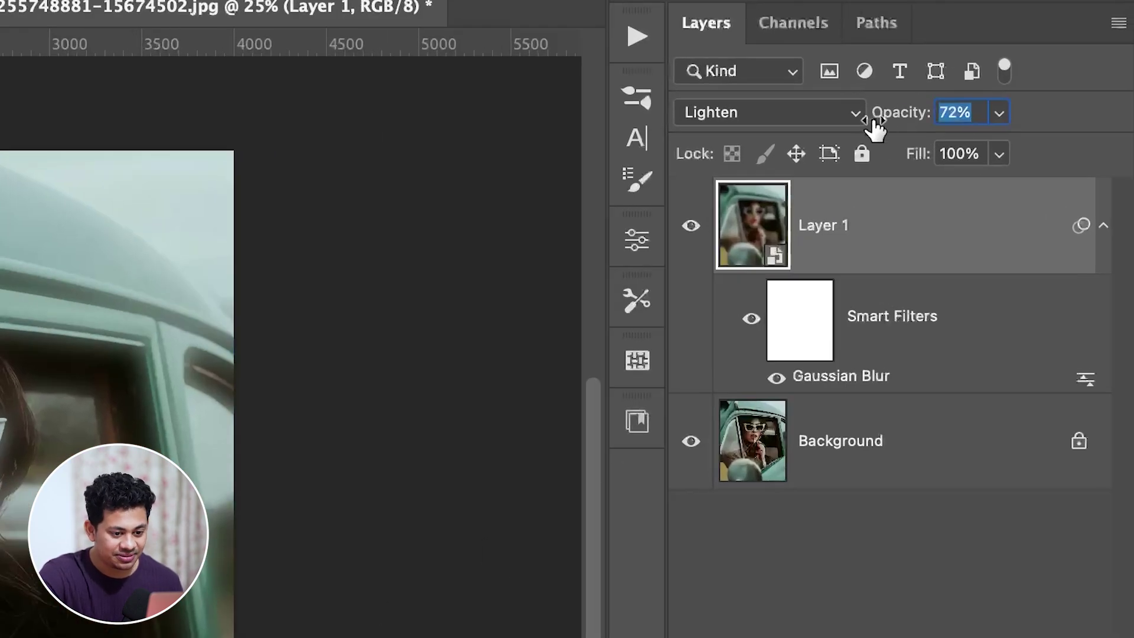
left_click_drag(875, 127, 855, 133)
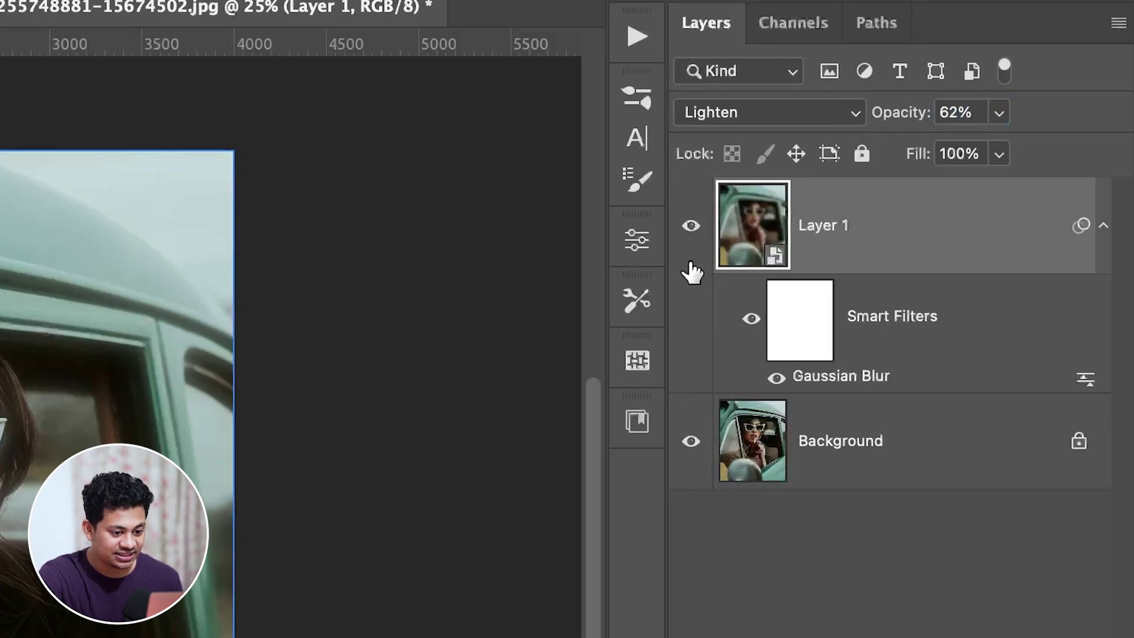
left_click(693, 228)
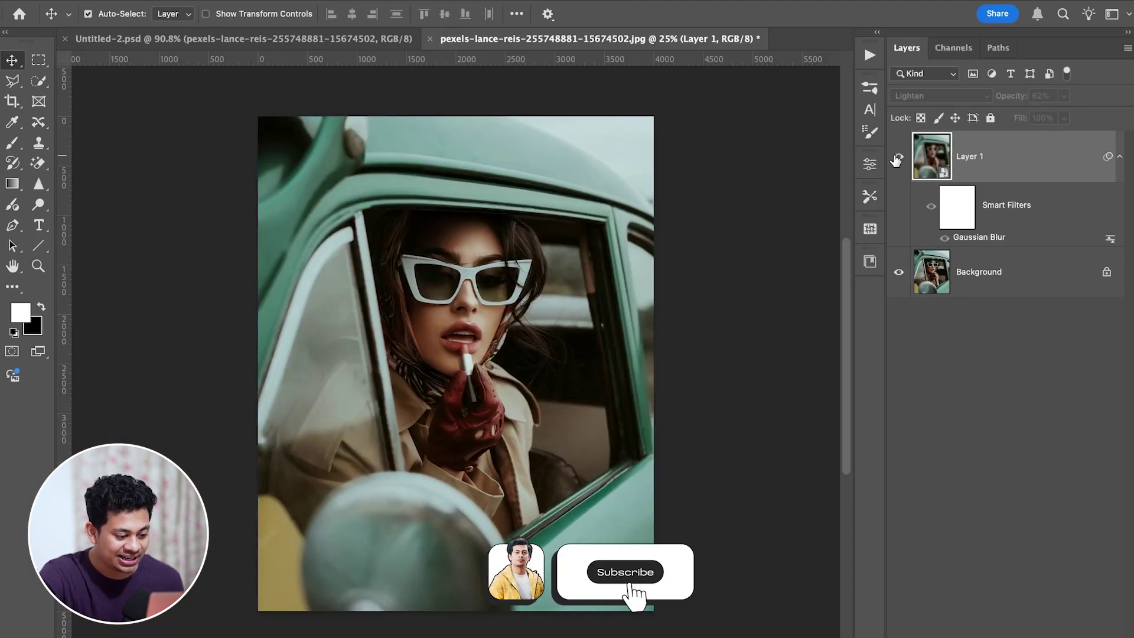
left_click(692, 228)
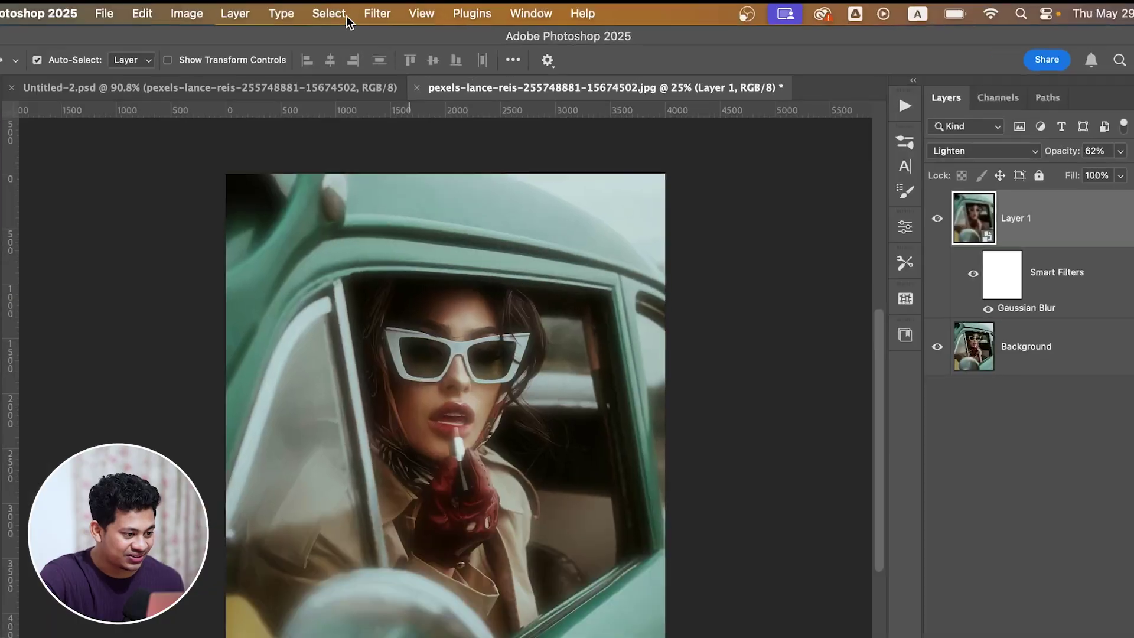
- Select the Highlights with Color Range at Fuzziness 20 and Range 173
left_click(330, 13)
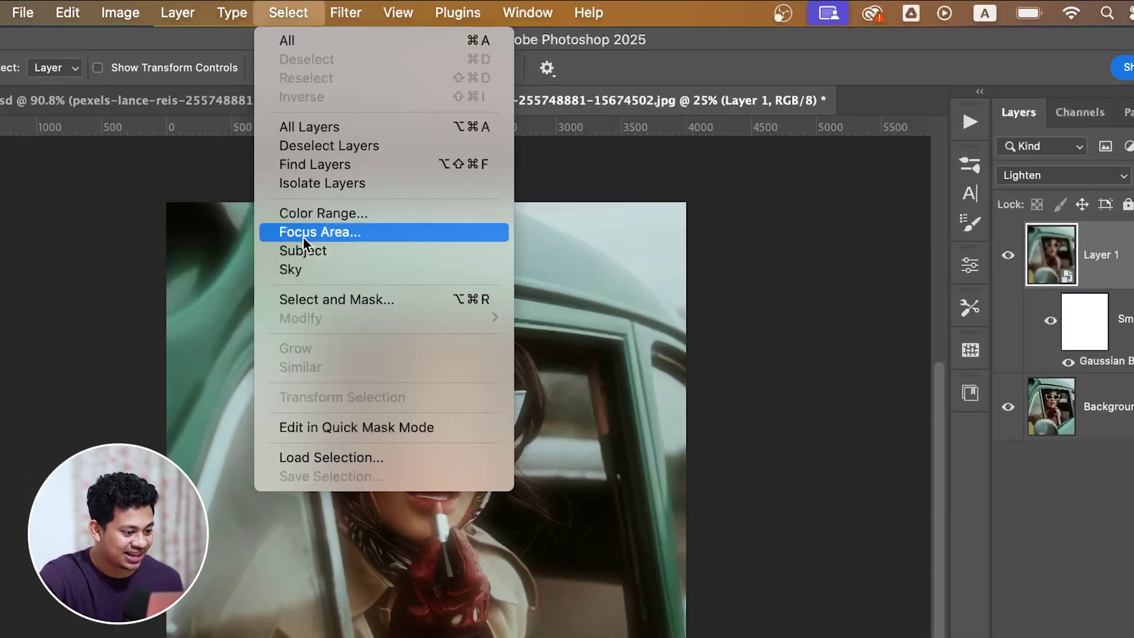
left_click(339, 215)
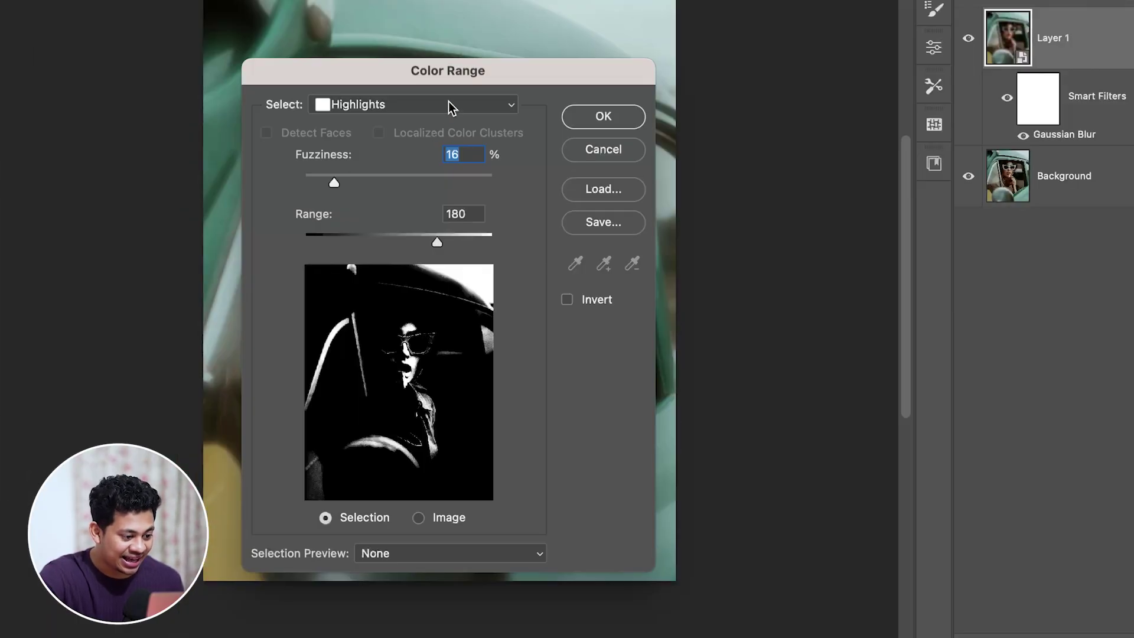
left_click(448, 104)
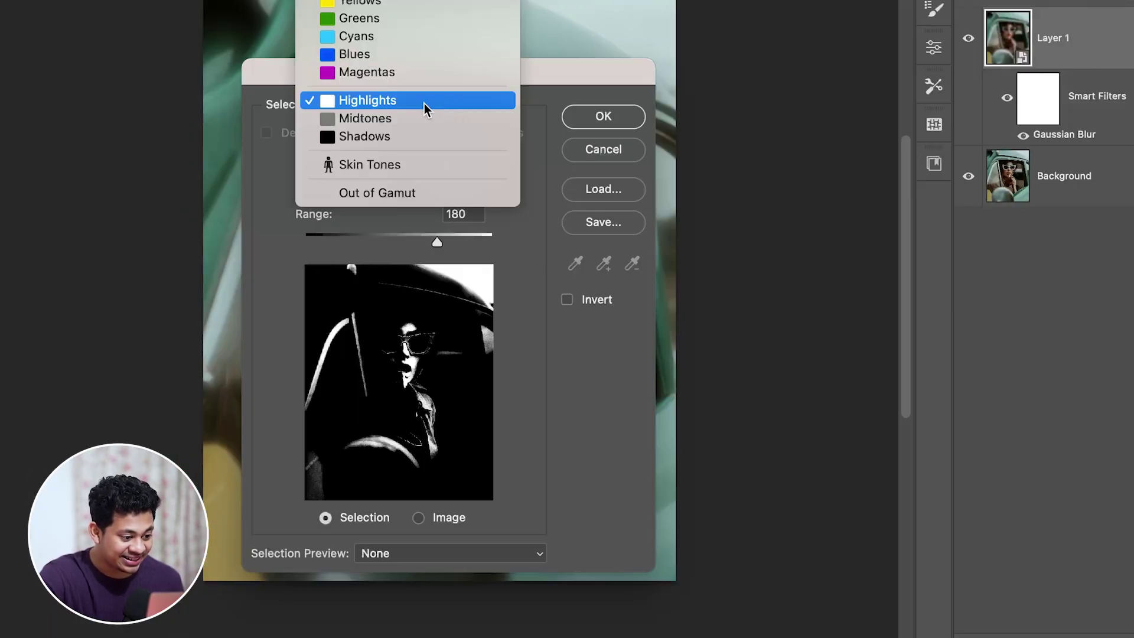
left_click(385, 101)
left_click_drag(402, 83, 463, 38)
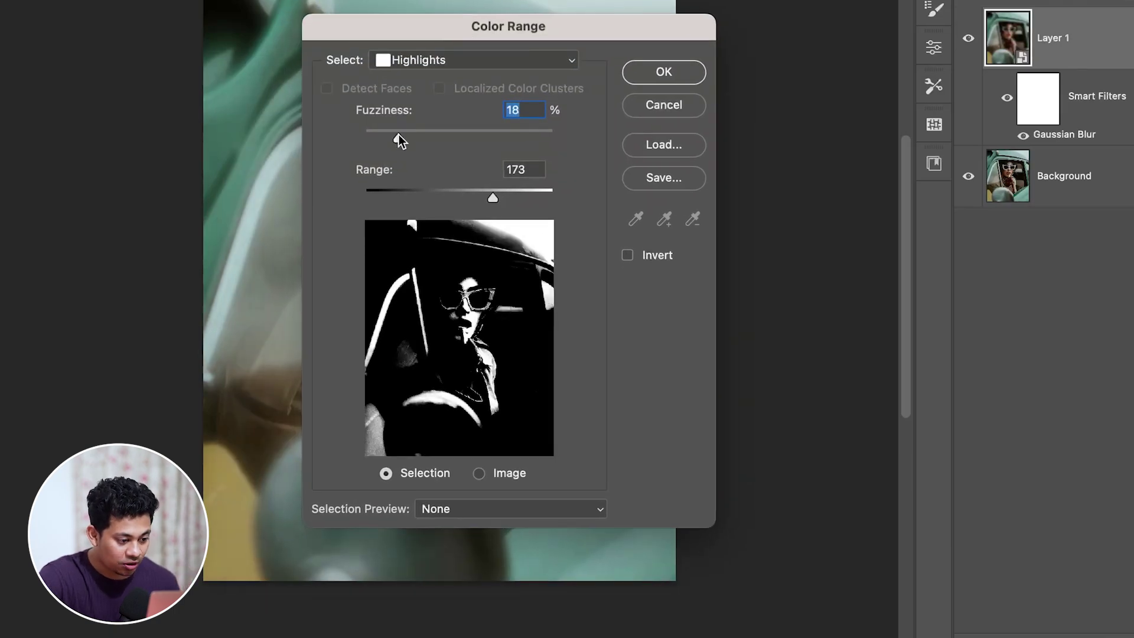
left_click_drag(398, 135, 402, 133)
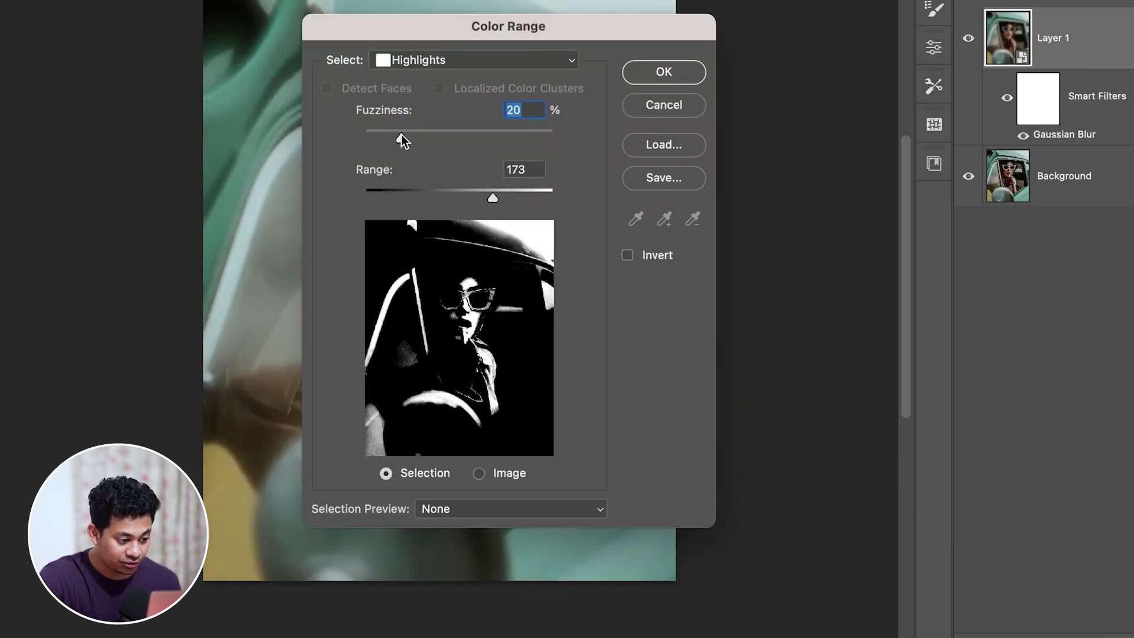
left_click_drag(491, 197, 492, 197)
left_click(494, 197)
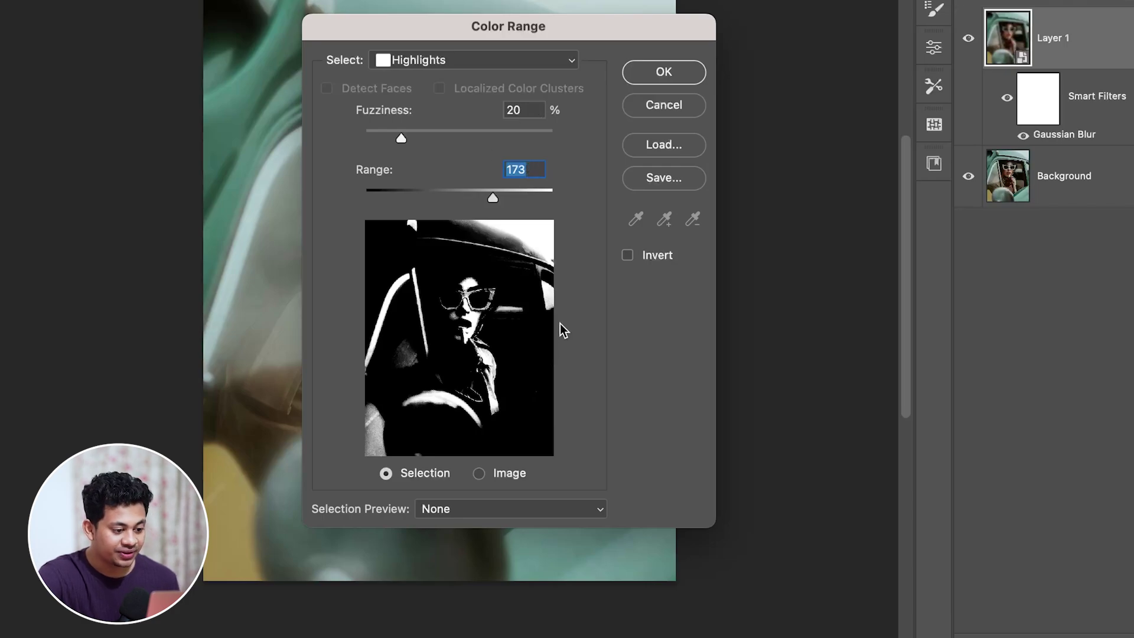
left_click(664, 72)
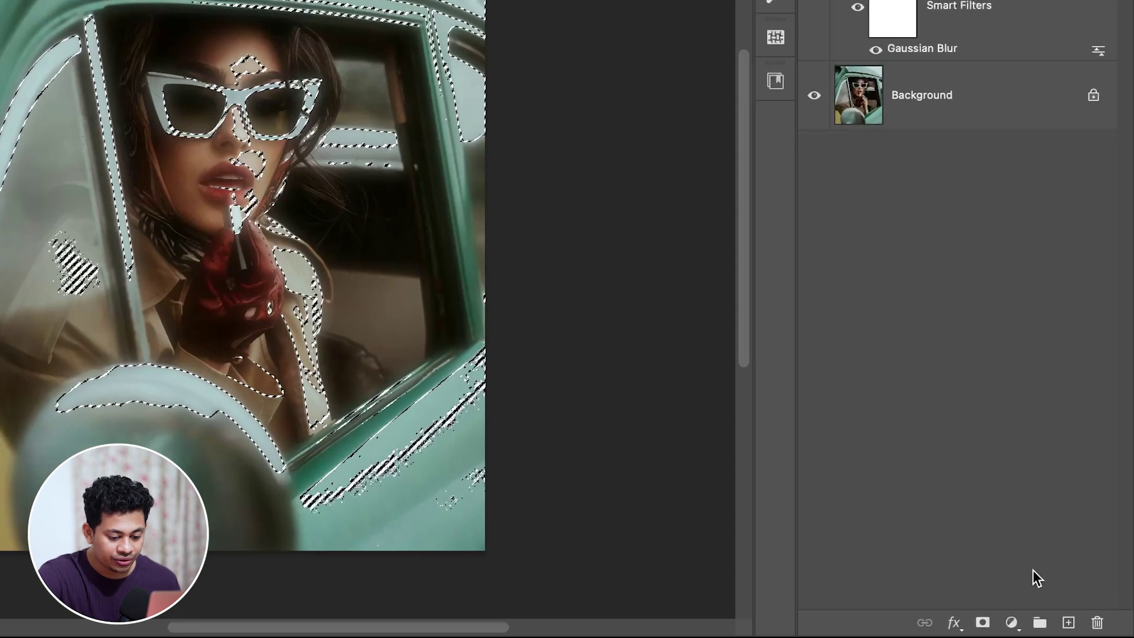
- Add a cream #fffadd Solid Color fill layer and convert Color Fill 1 to a smart object
left_click(1013, 620)
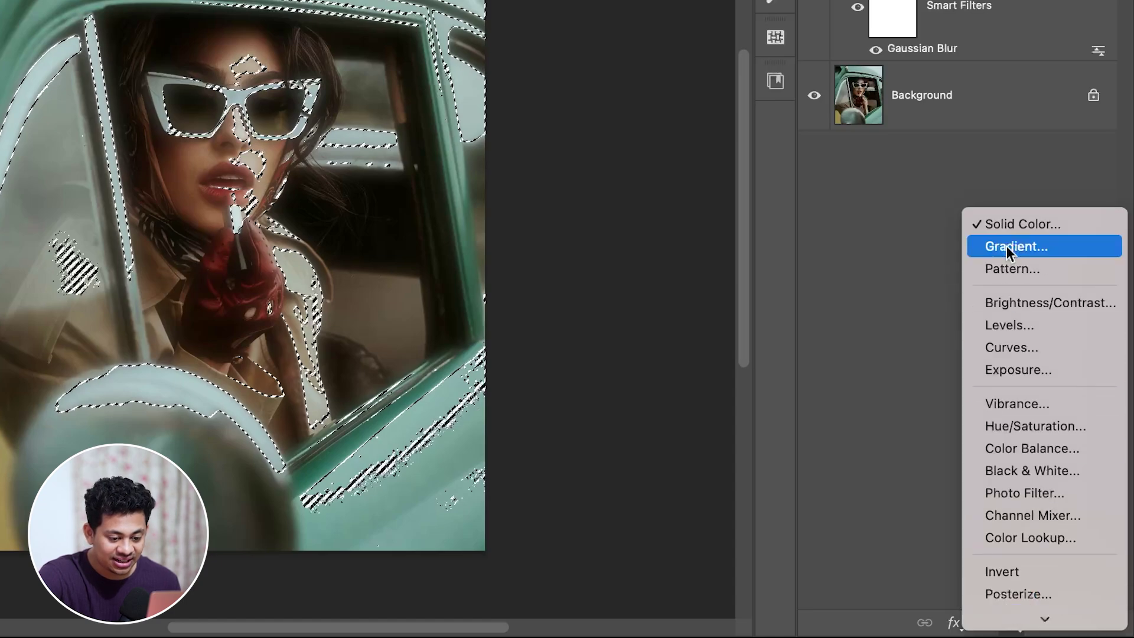
left_click(1008, 230)
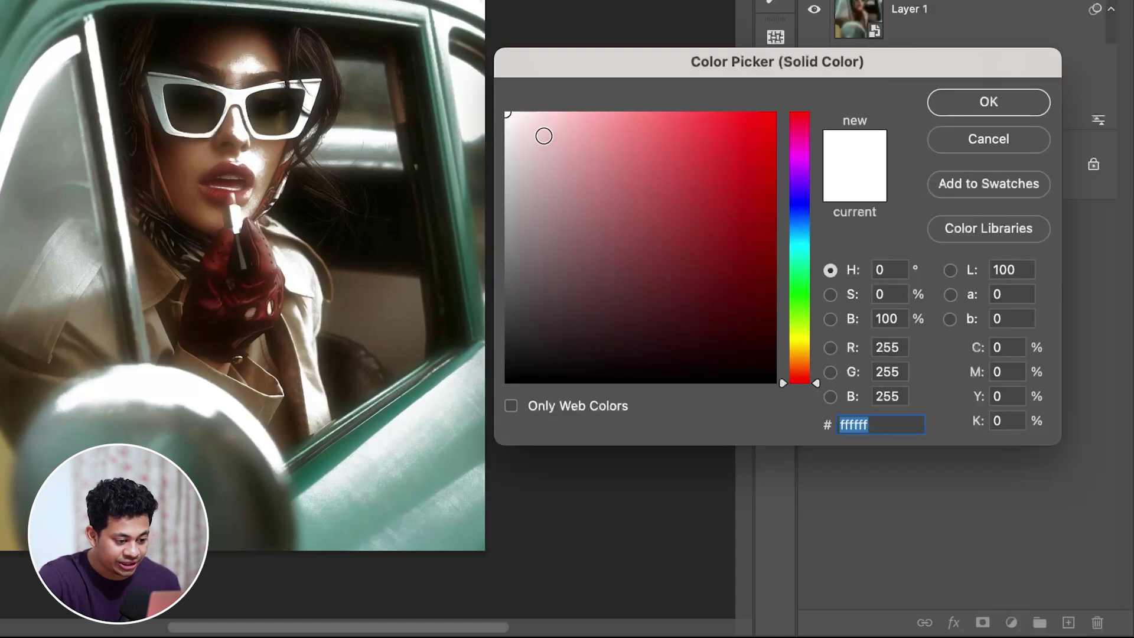
left_click(798, 347)
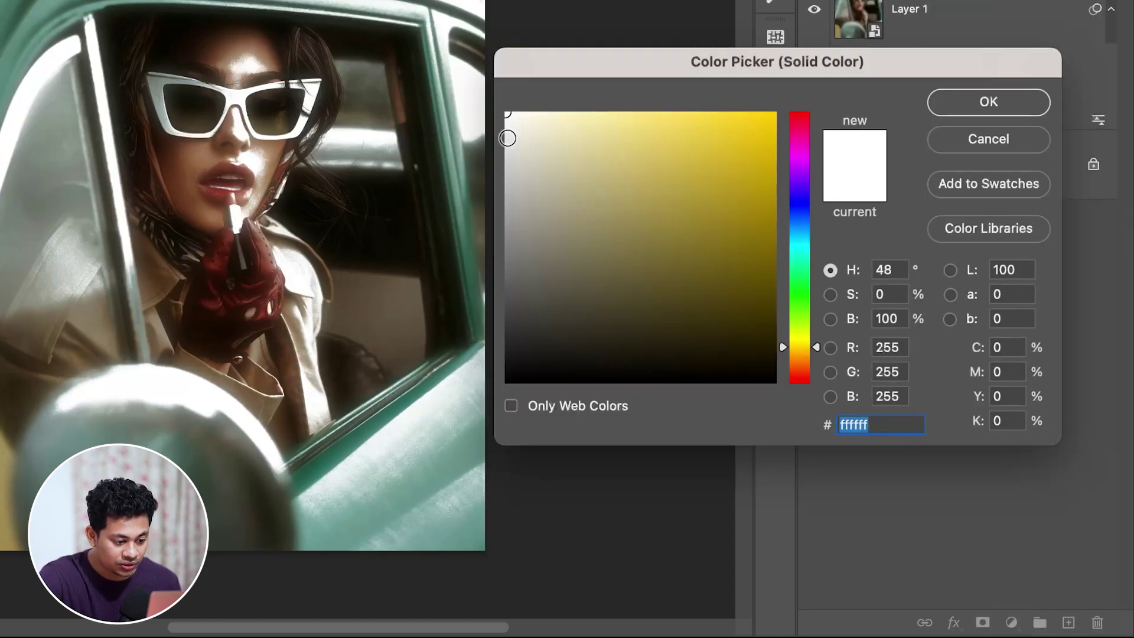
left_click_drag(508, 138, 534, 110)
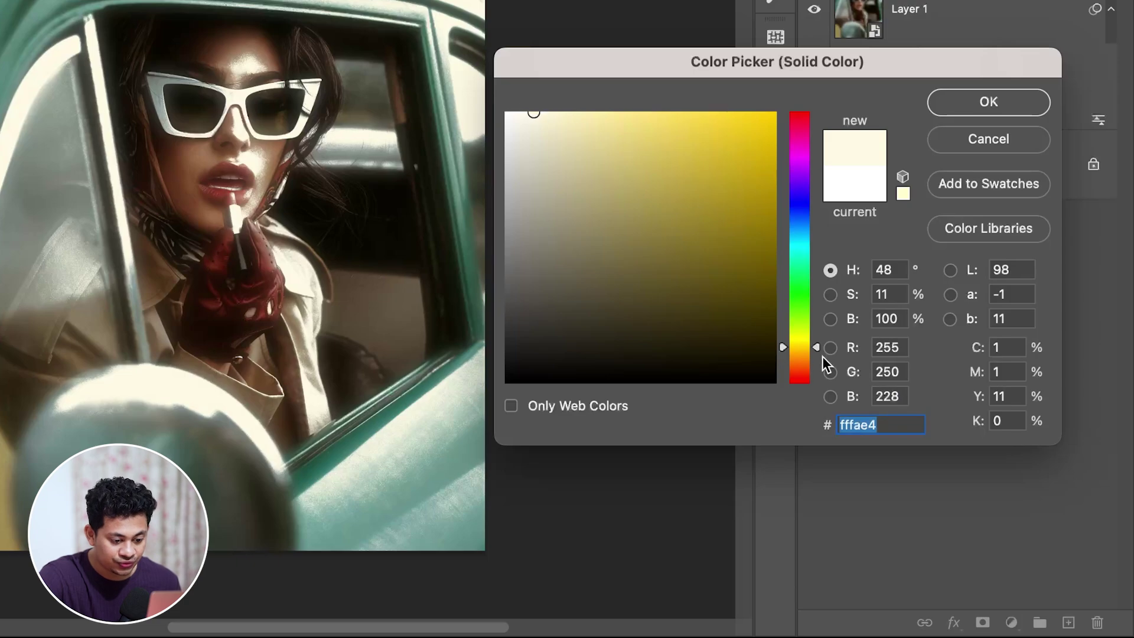
left_click_drag(558, 116, 542, 107)
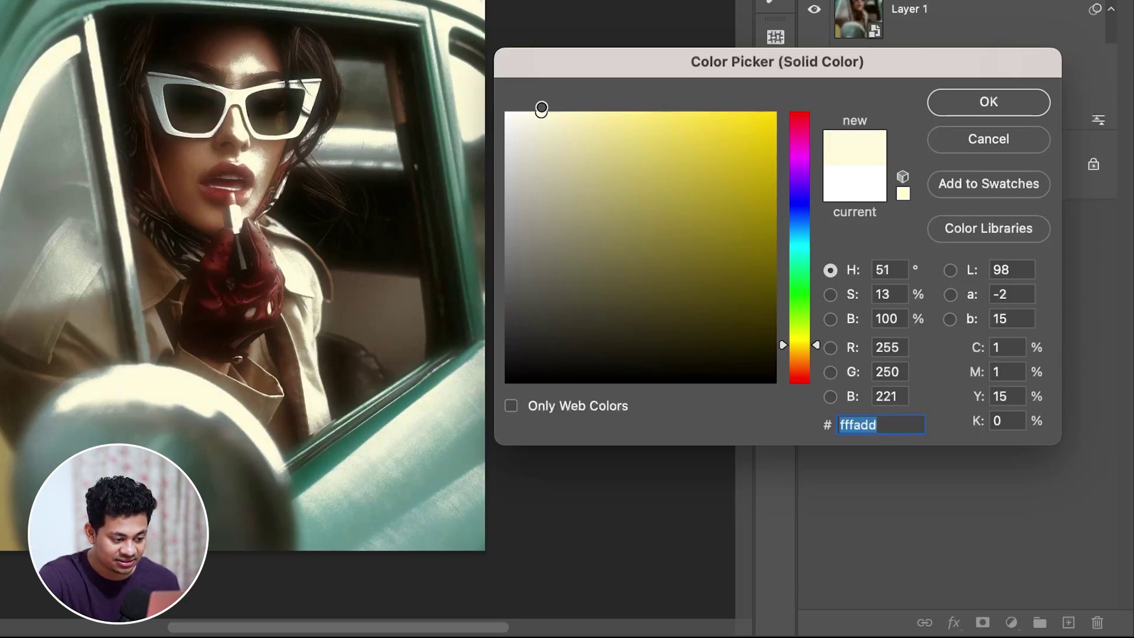
left_click(988, 102)
right_click(1036, 165)
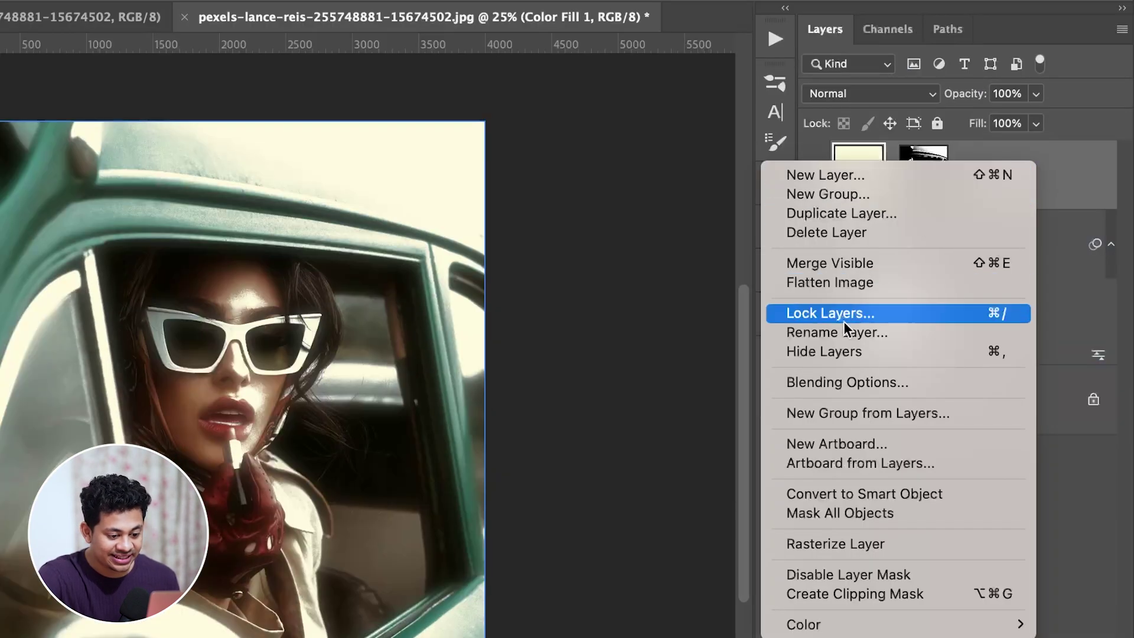
left_click(954, 493)
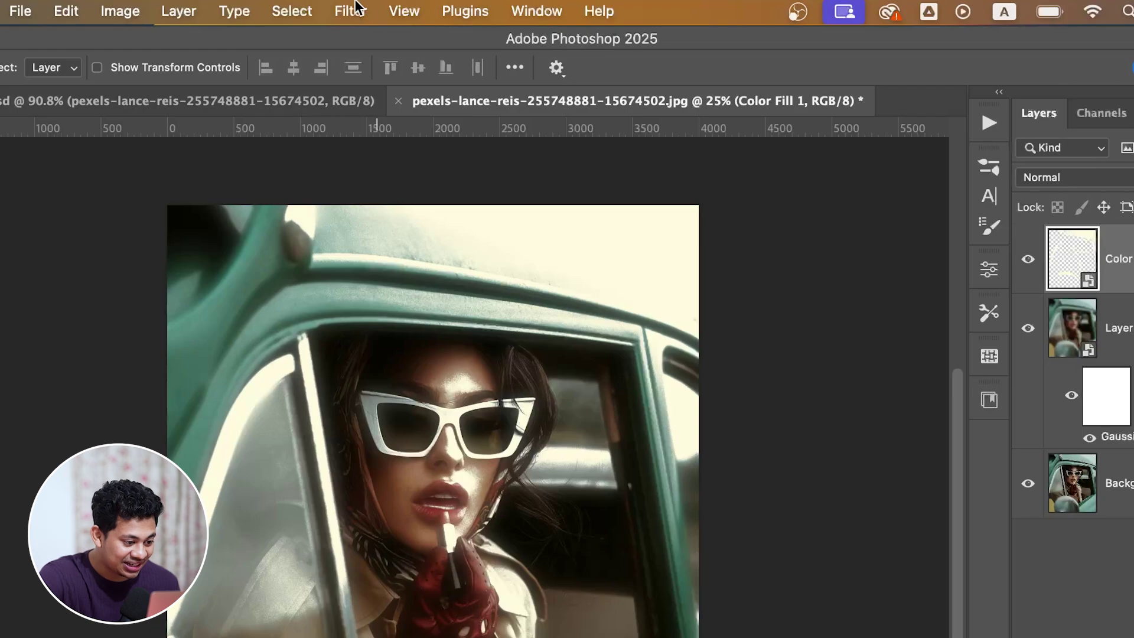
- Blur Color Fill 1 with a 41.6-pixel Gaussian Blur and lower its opacity to about 66%
left_click(355, 11)
mouse_move(415, 335)
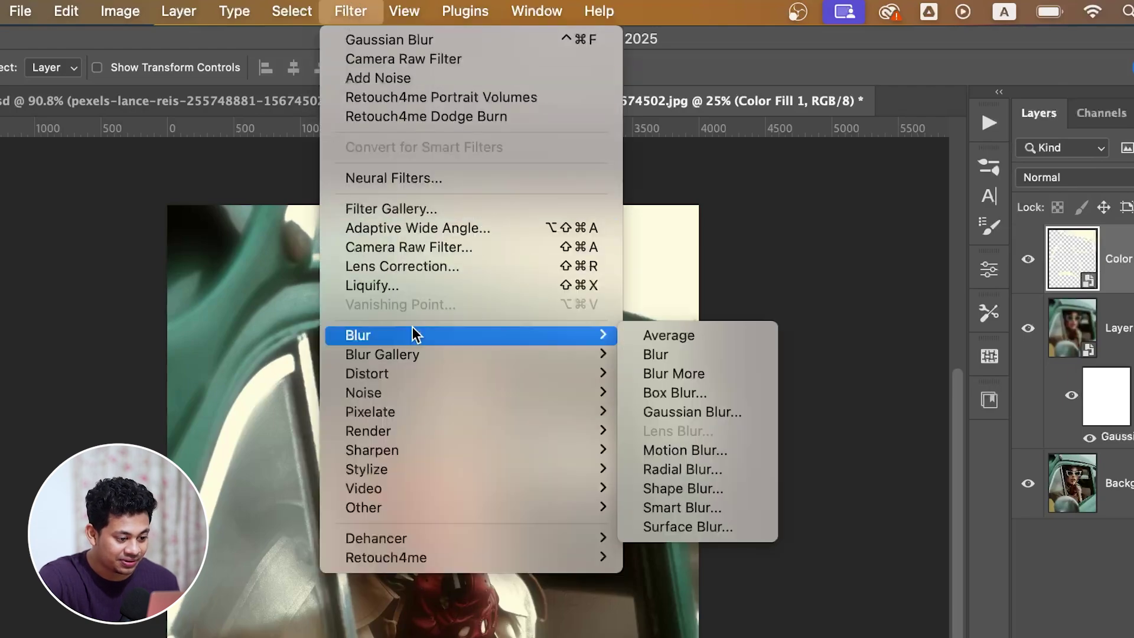
left_click(727, 414)
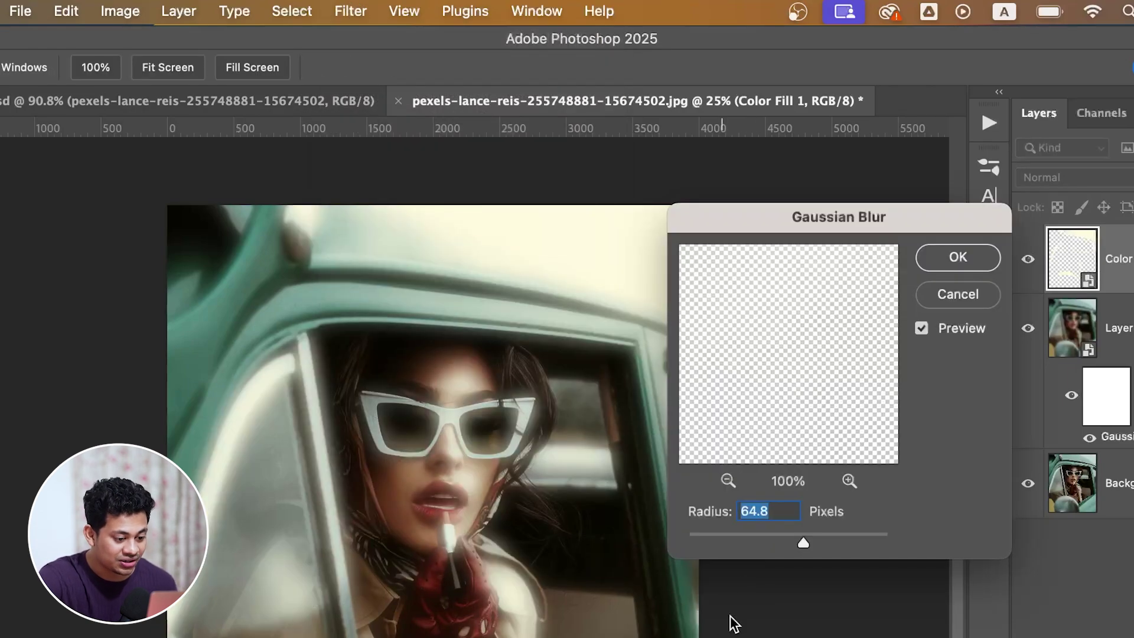
left_click_drag(791, 534, 786, 534)
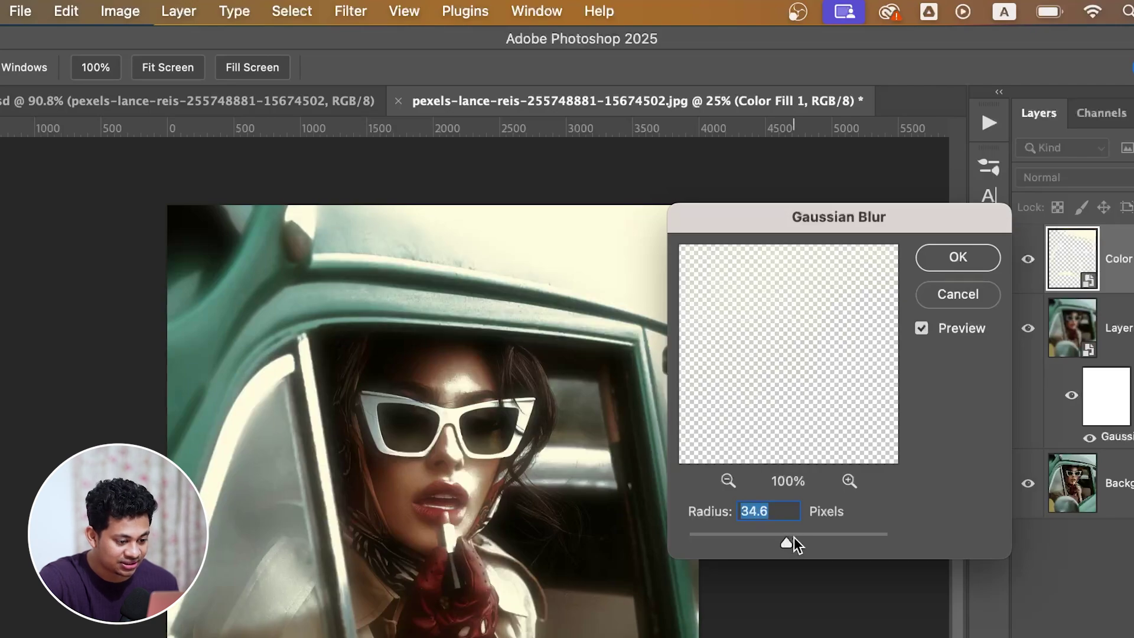
left_click(791, 536)
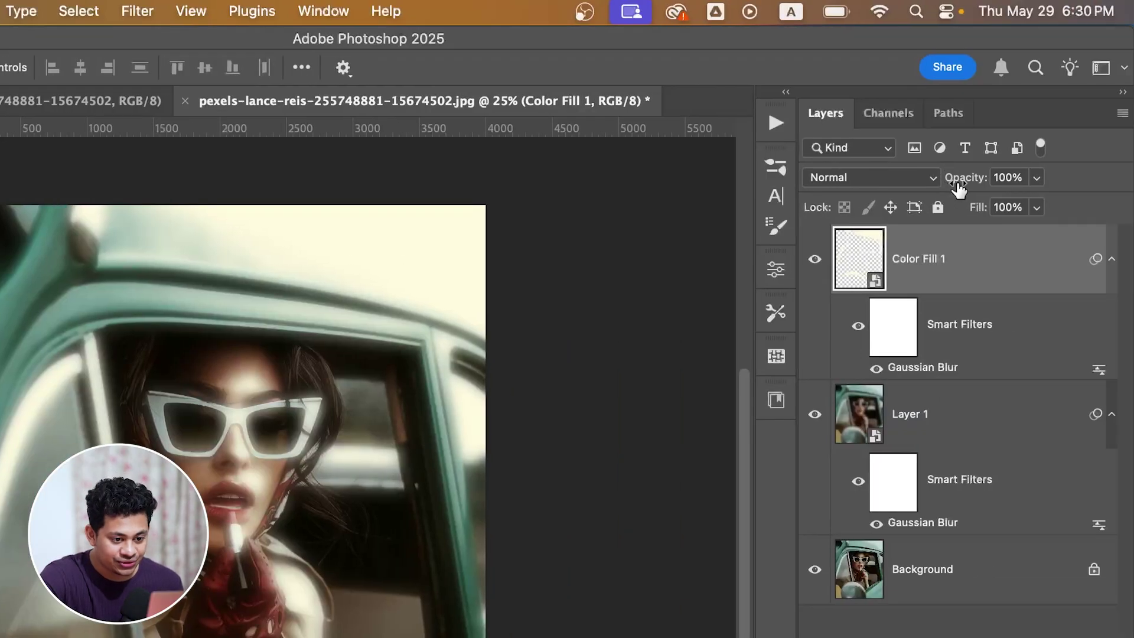
left_click_drag(958, 189, 920, 188)
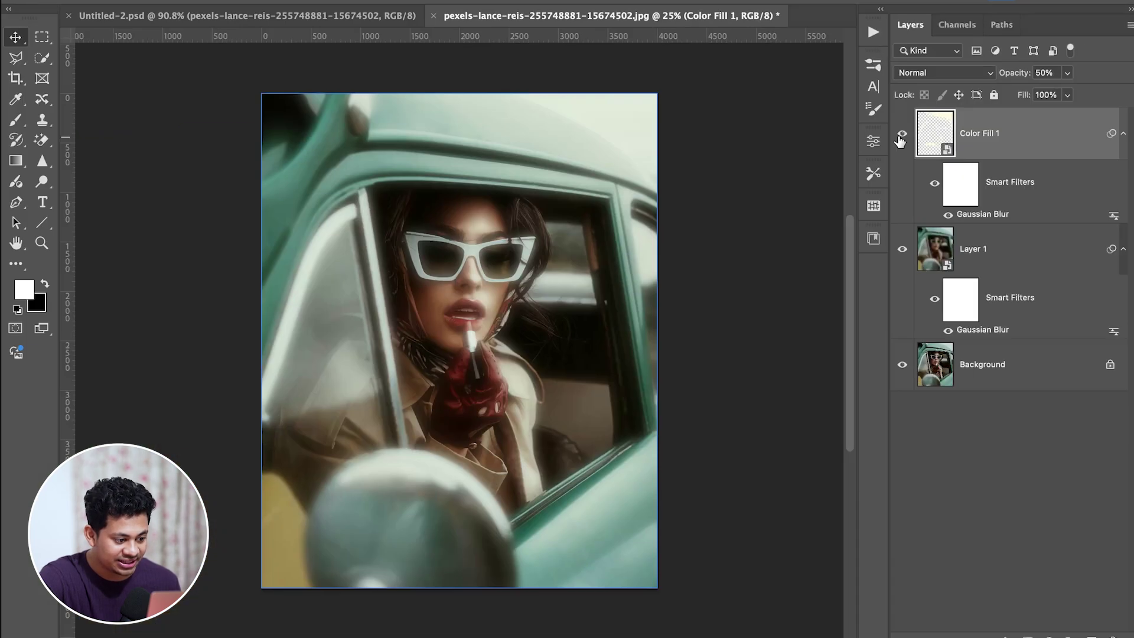
- Compare the image with and without Color Fill 1, leaving it visible at 50% opacity
left_click(814, 261)
left_click(900, 141)
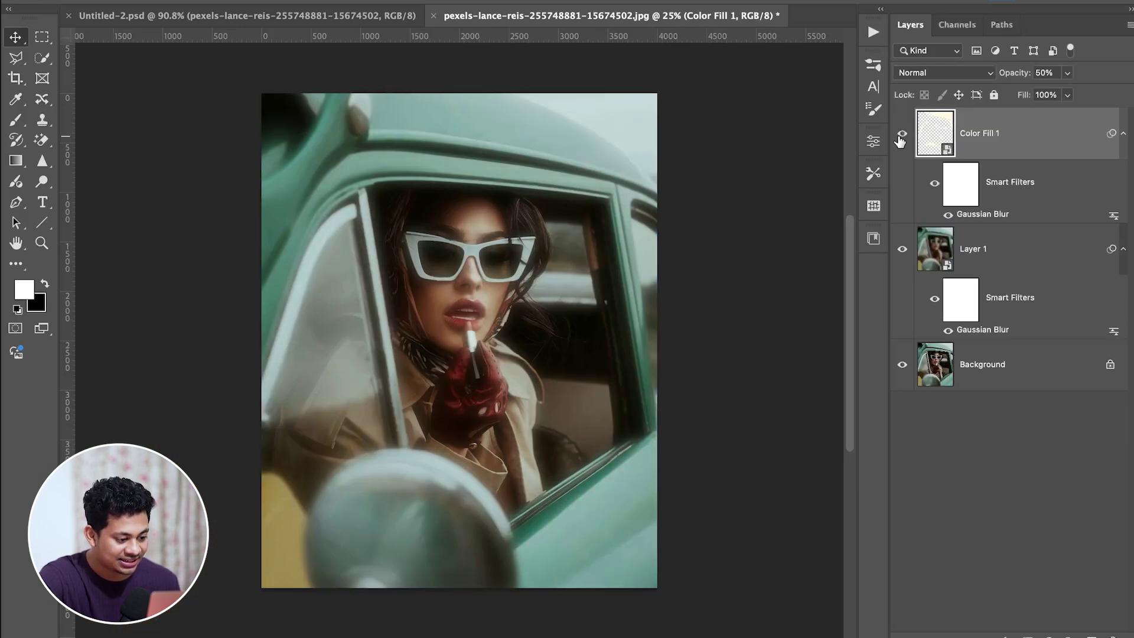
left_click(899, 140)
left_click(900, 141)
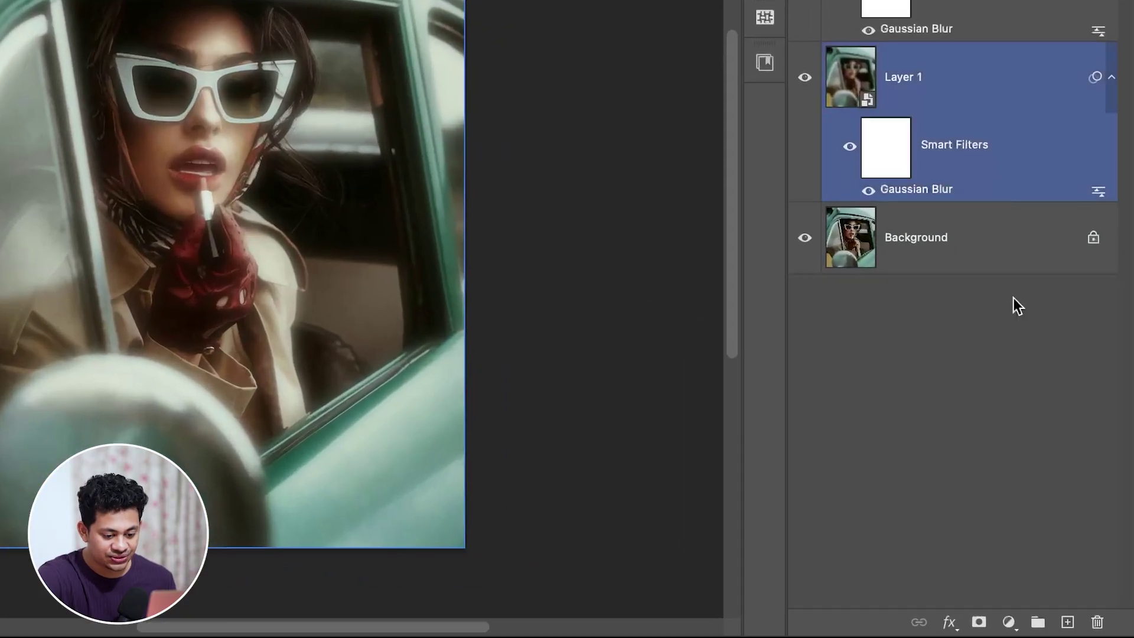
- Add Layer 2 in Overlay mode with a 0%-hardness, low-opacity white brush
left_click(1066, 621)
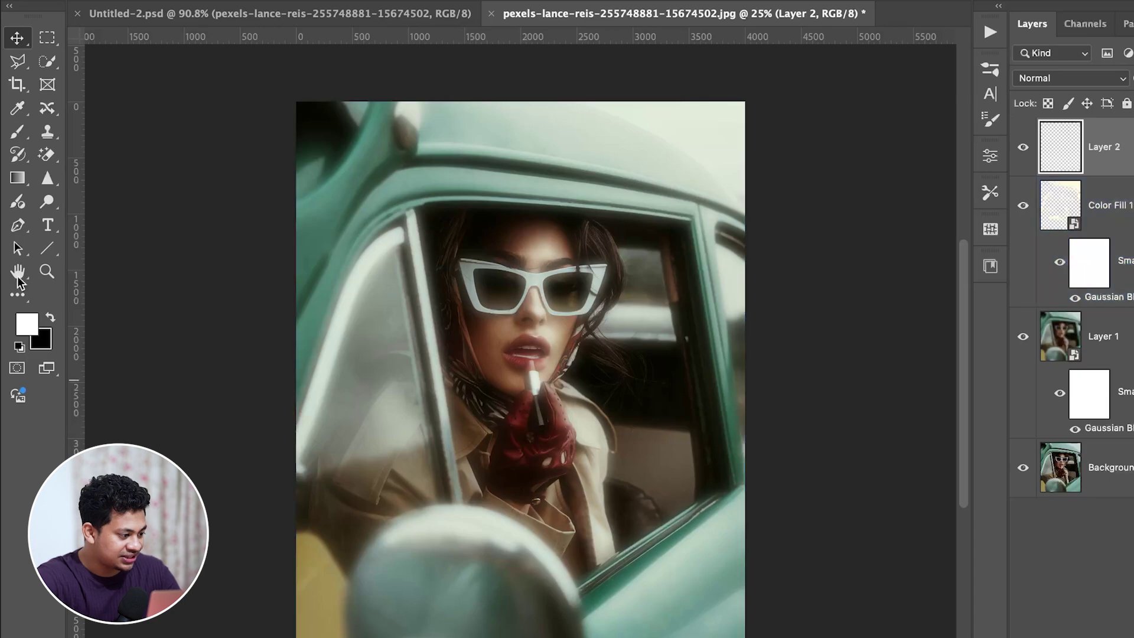
left_click(18, 131)
left_click(130, 34)
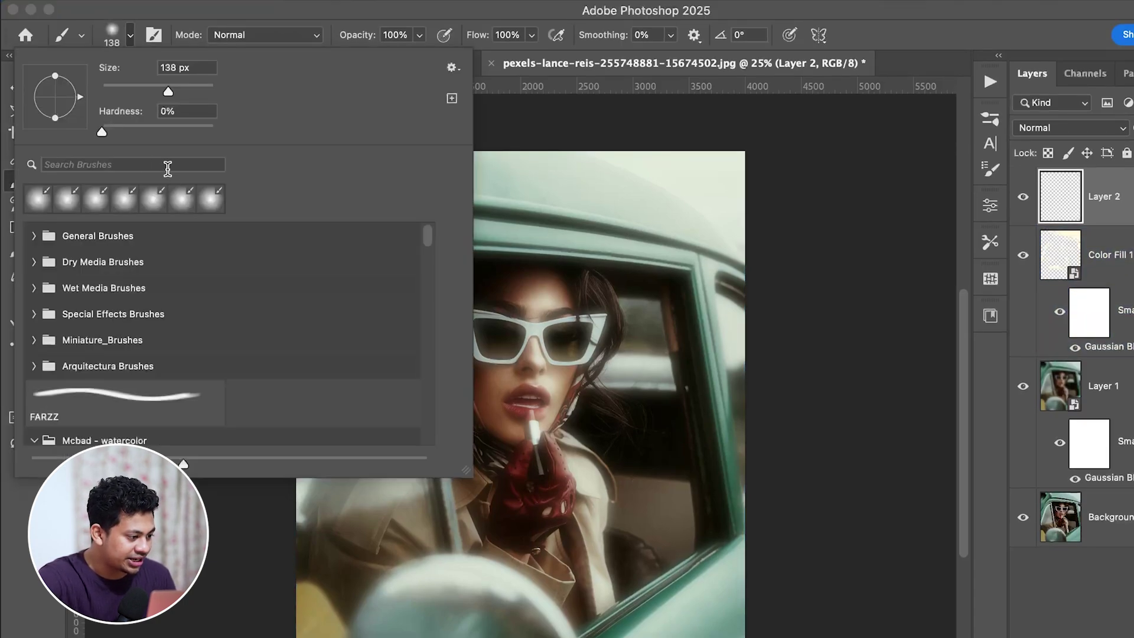
left_click(105, 136)
key("Return")
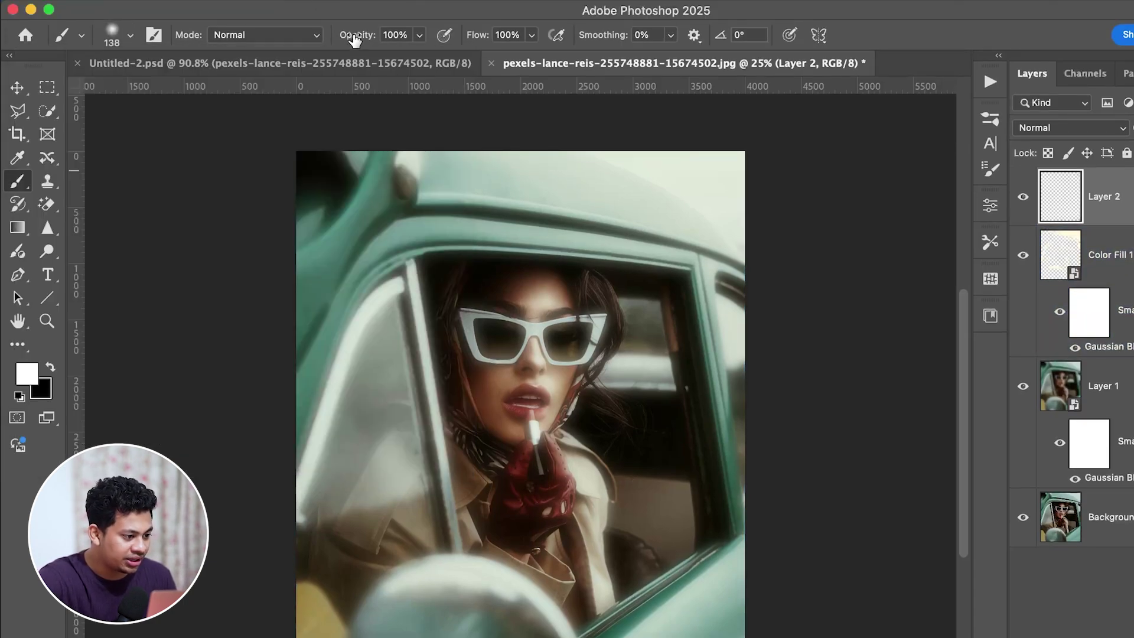
left_click_drag(356, 35, 292, 52)
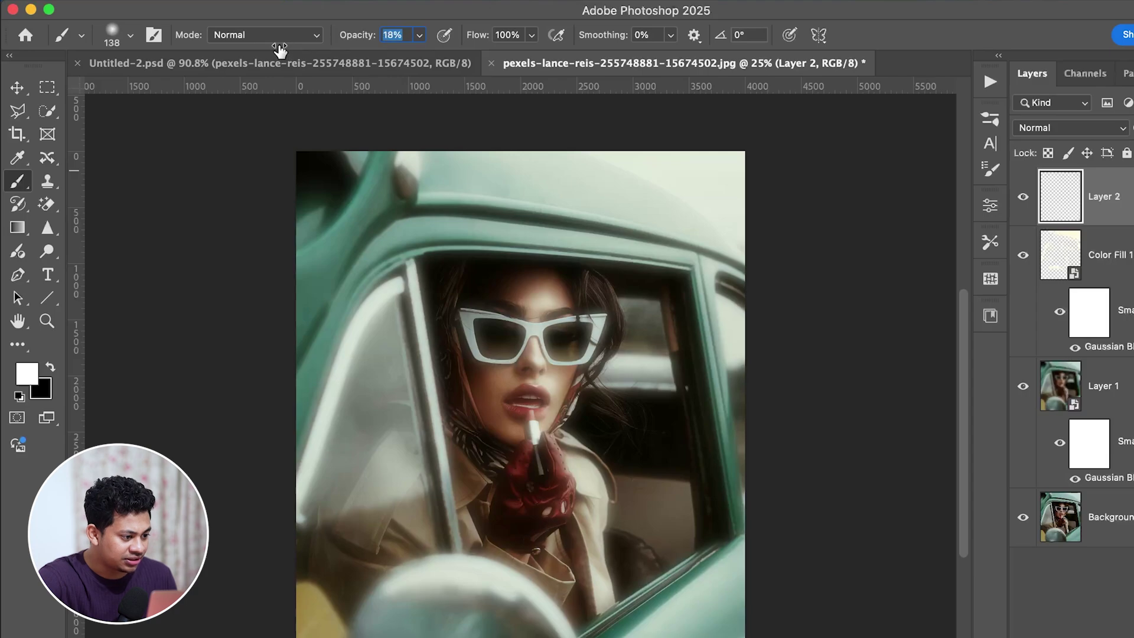
left_click(18, 378)
left_click(1055, 333)
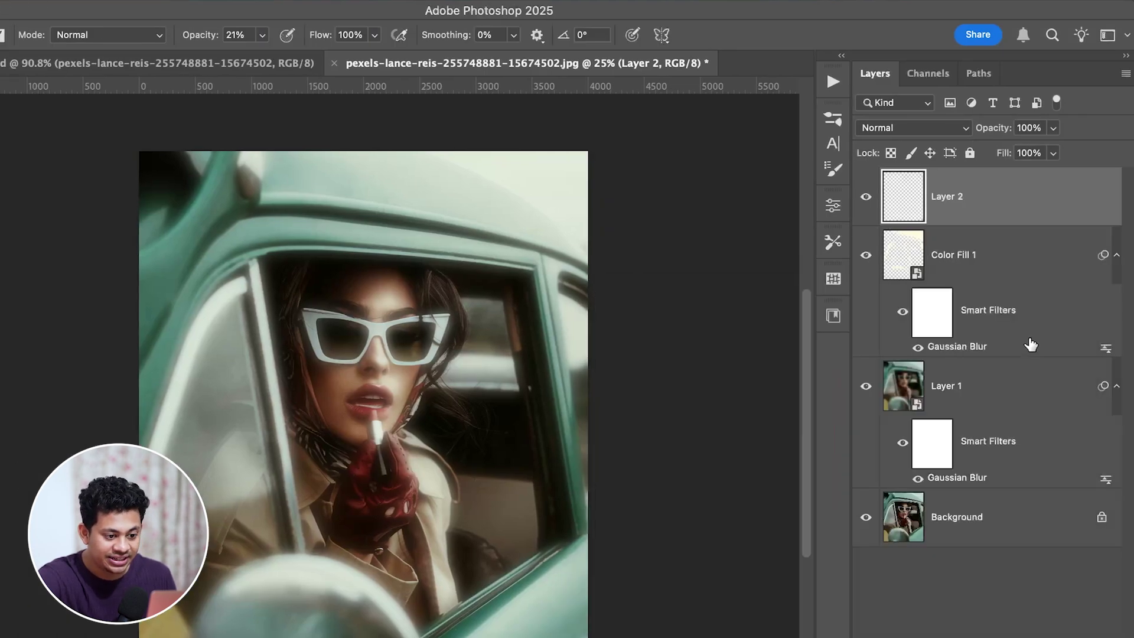
left_click(909, 128)
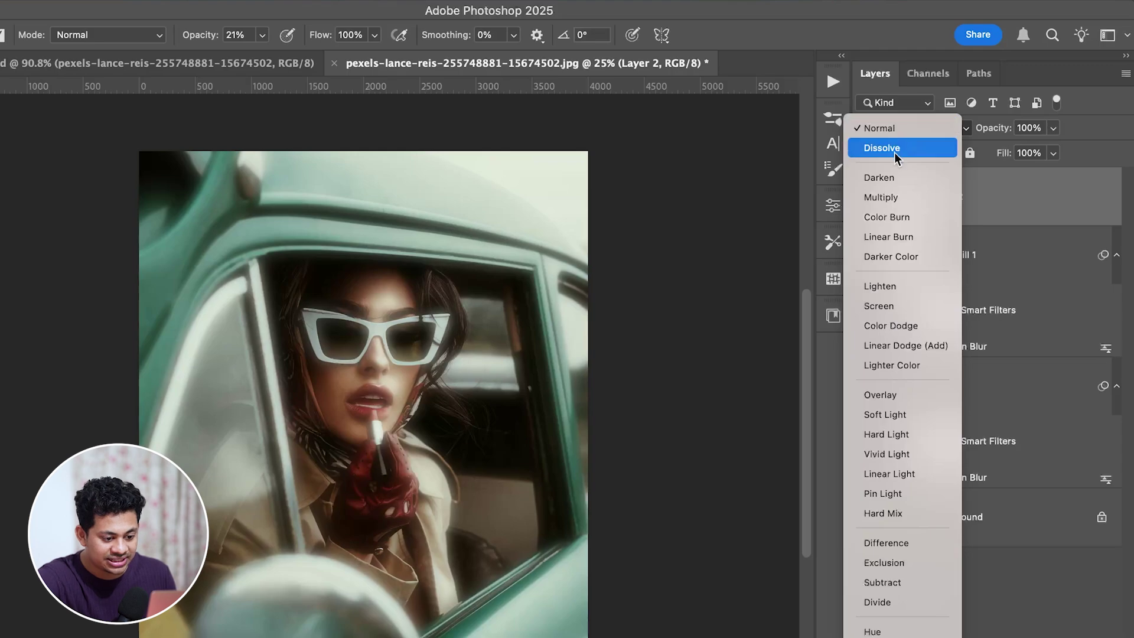
left_click(897, 397)
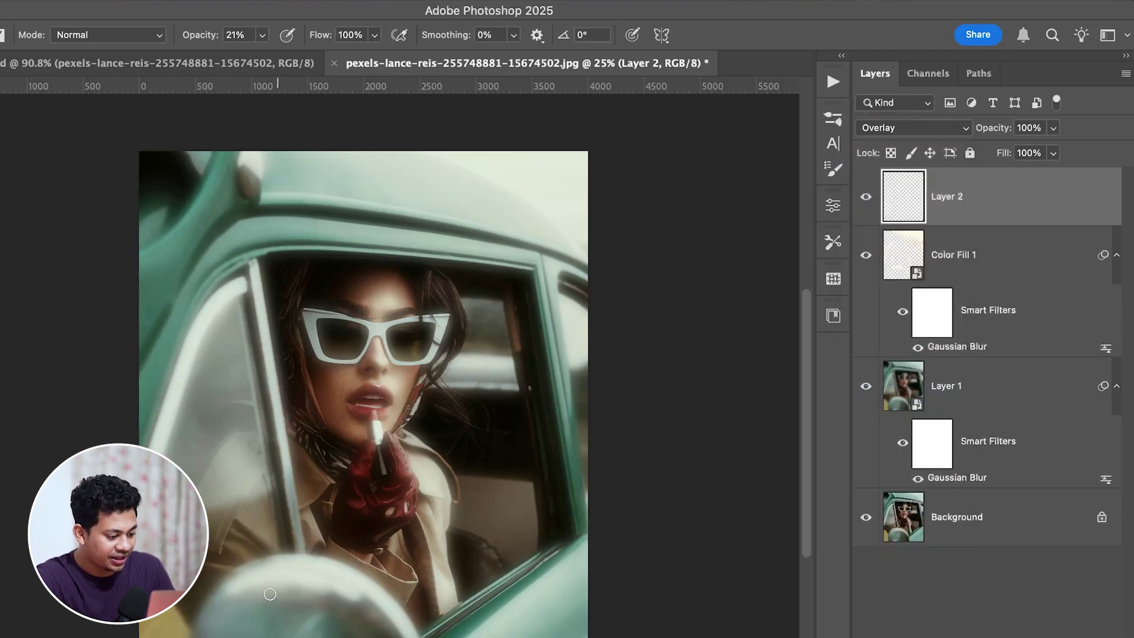
- Paint soft white light down the window pillar and over the mirror and lower left
left_click_drag(269, 594, 251, 576)
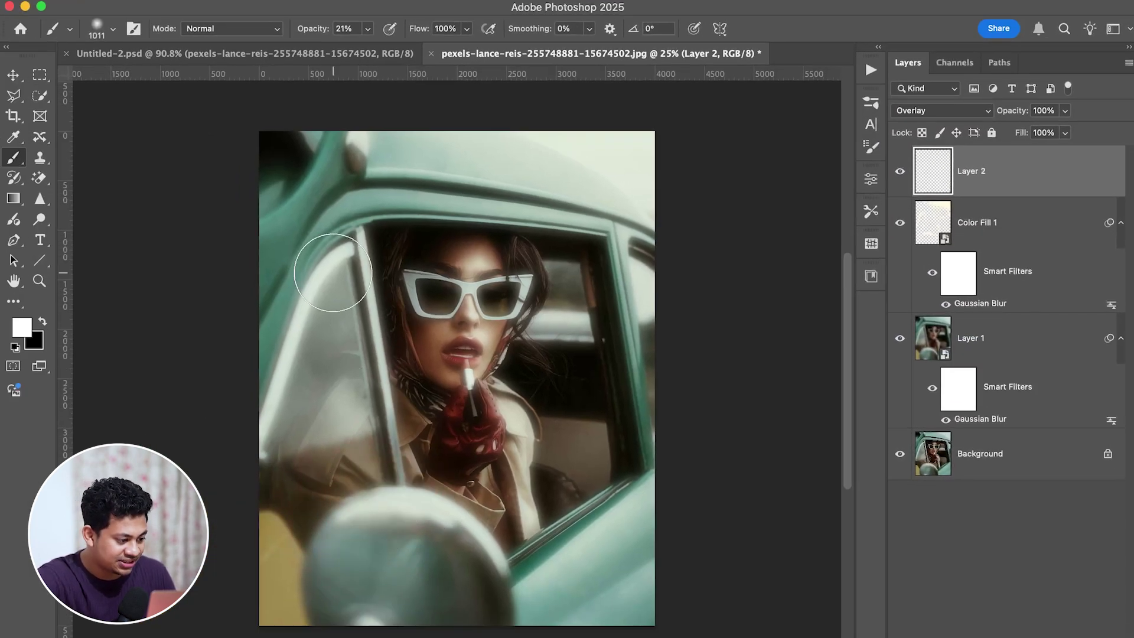
left_click_drag(333, 272, 262, 432)
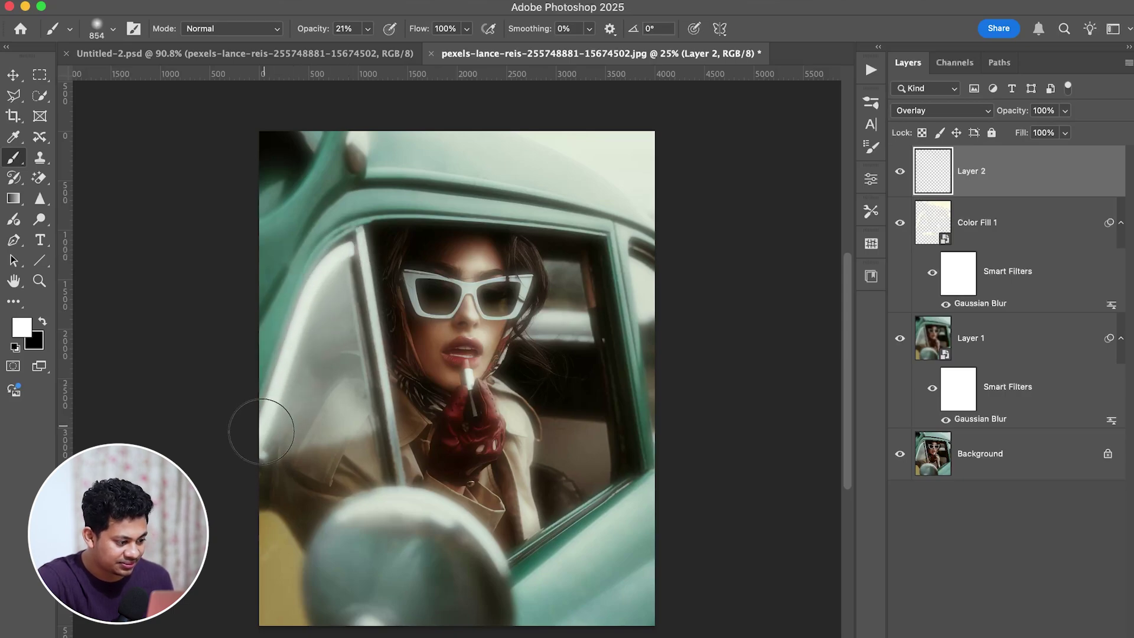
mouse_move(324, 260)
left_mouse_down()
mouse_move(296, 337)
mouse_move(298, 318)
mouse_move(371, 278)
mouse_move(367, 264)
mouse_move(386, 446)
left_mouse_up()
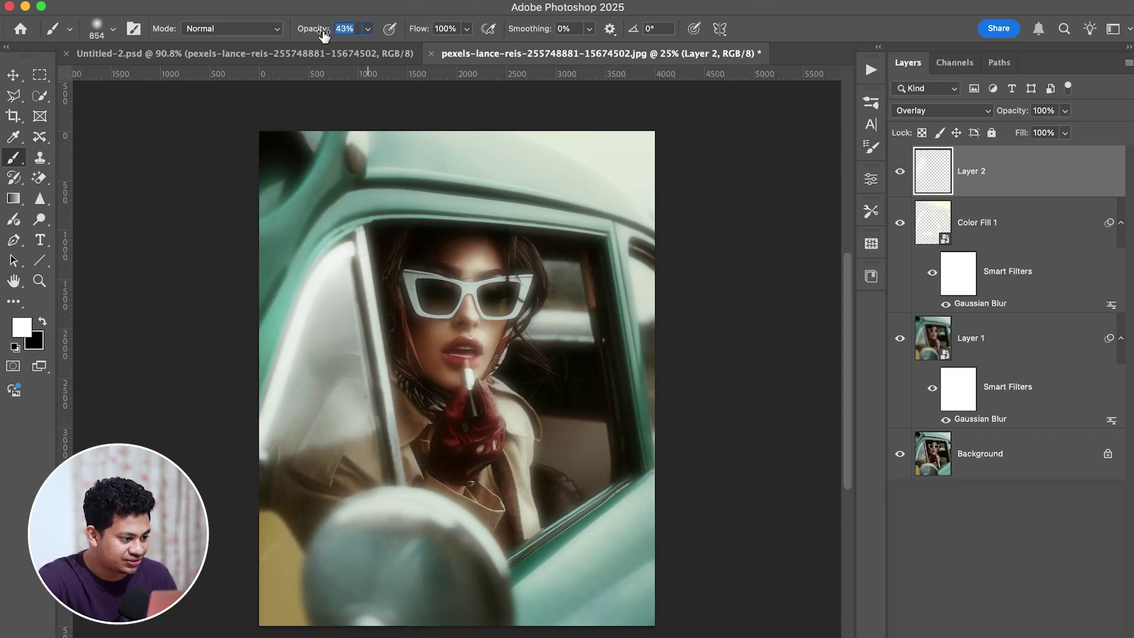
left_click_drag(425, 283, 405, 284)
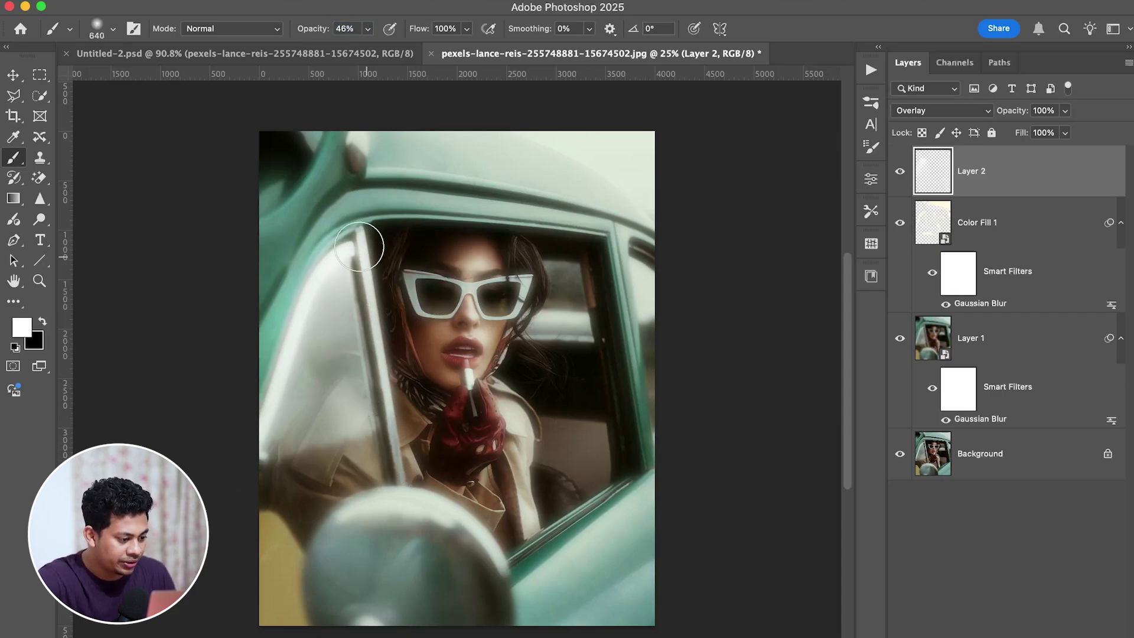
left_click_drag(349, 246, 384, 462)
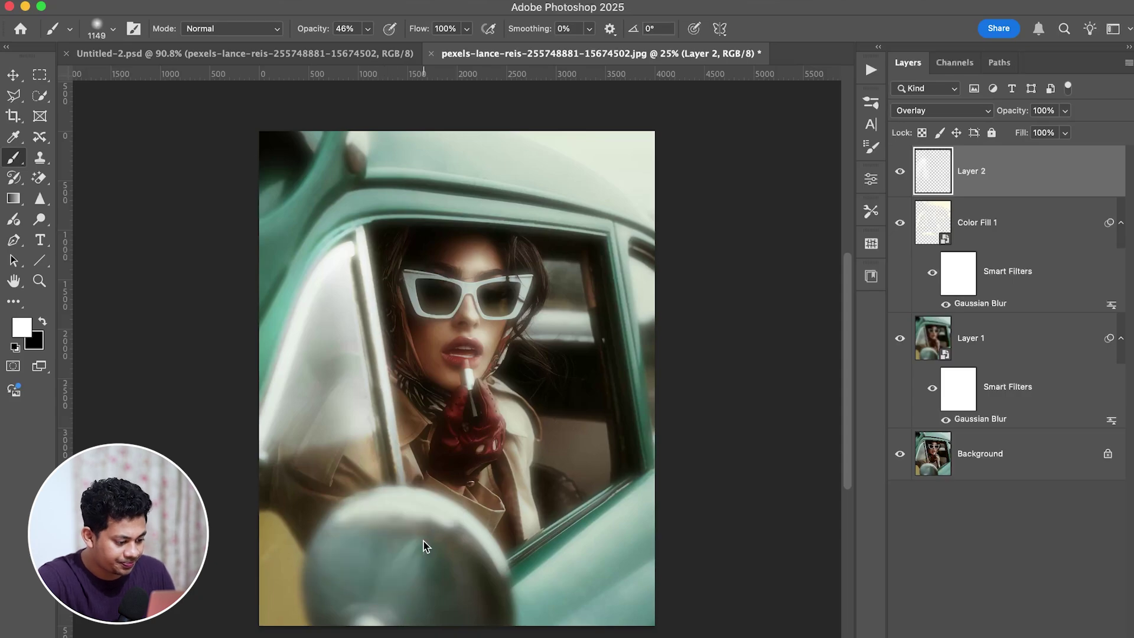
mouse_move(423, 546)
left_mouse_down()
mouse_move(362, 522)
mouse_move(342, 535)
mouse_move(475, 574)
mouse_move(394, 529)
mouse_move(268, 519)
left_mouse_up()
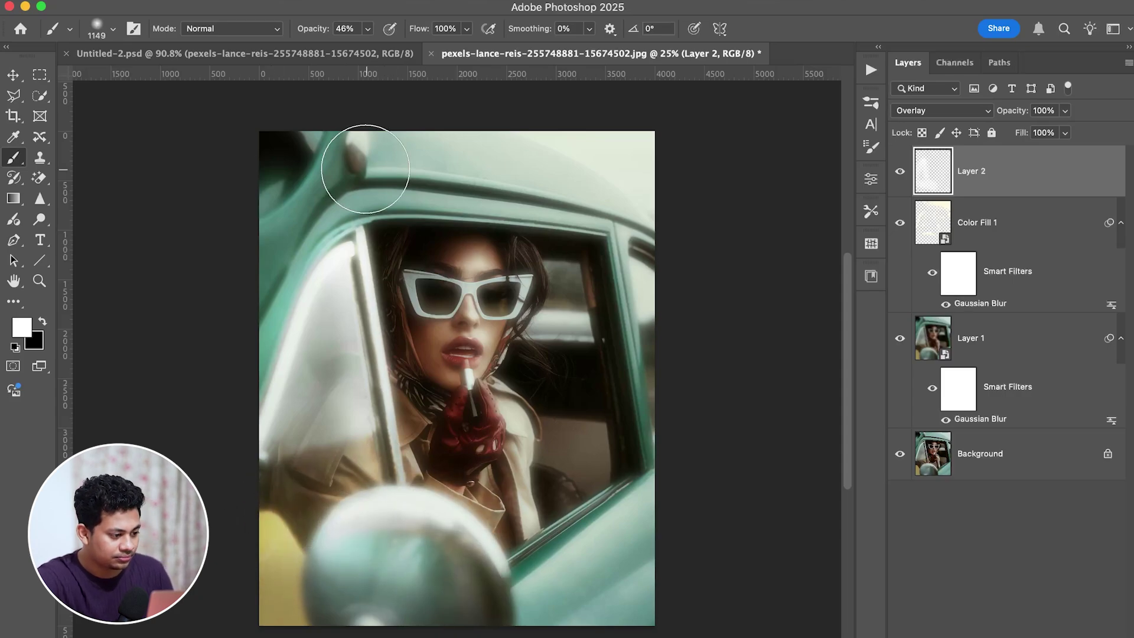
- Add more white haze on the lower door, left window pillar and side mirror
left_click_drag(443, 166, 468, 165)
right_click(665, 280)
key("Escape")
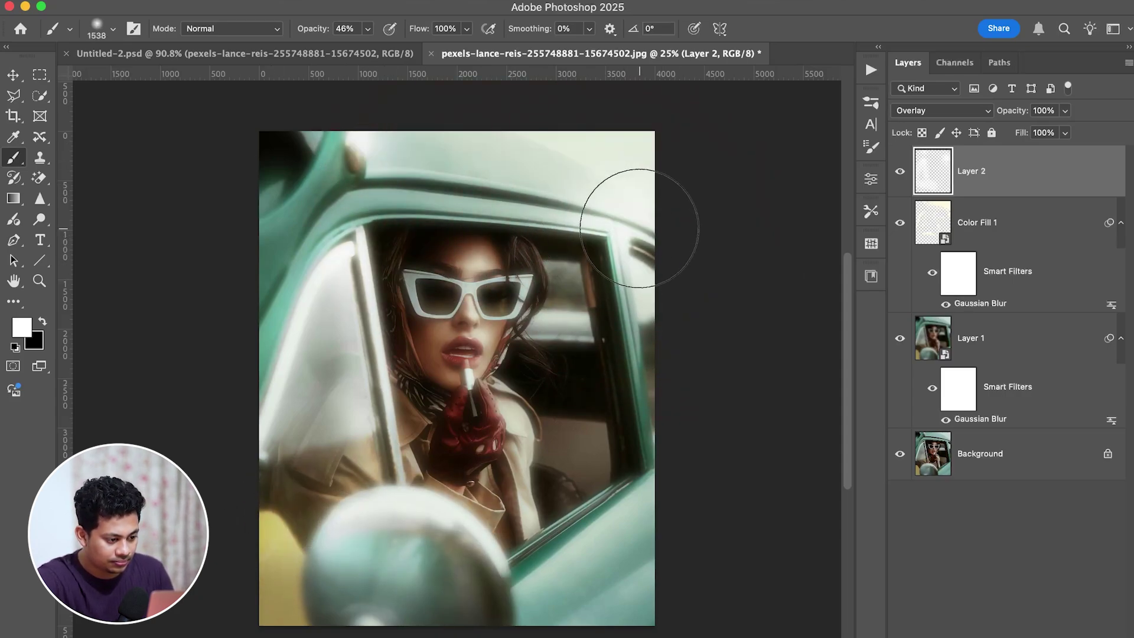
left_click_drag(639, 229, 614, 228)
left_click_drag(640, 486, 534, 593)
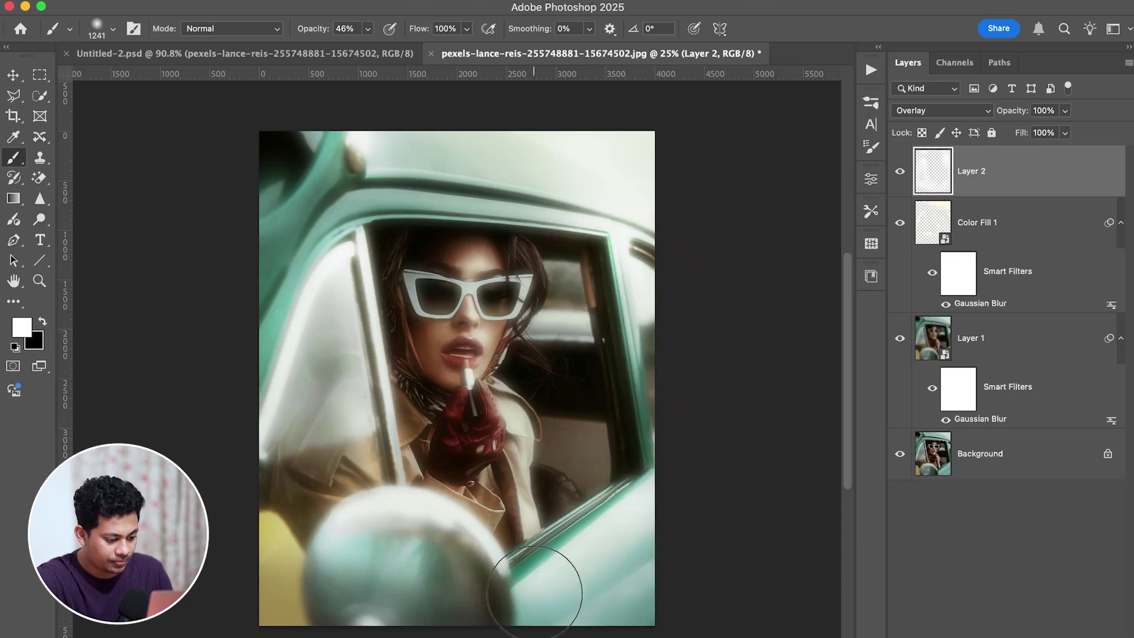
left_click_drag(532, 440, 509, 440)
left_click_drag(513, 385, 472, 384)
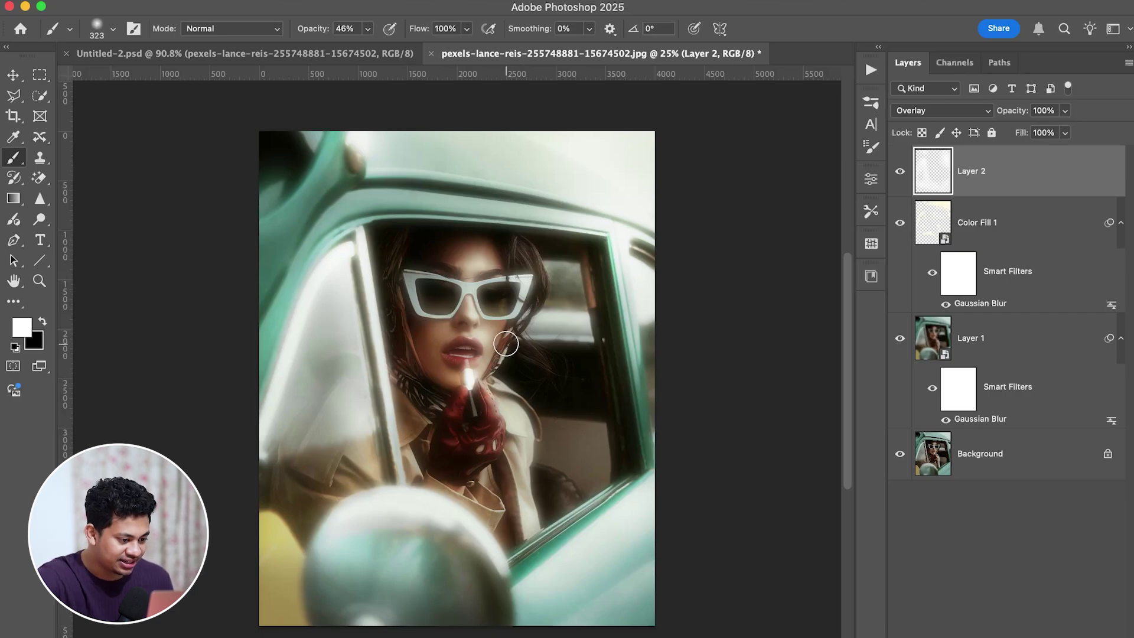
left_click_drag(588, 315, 600, 254)
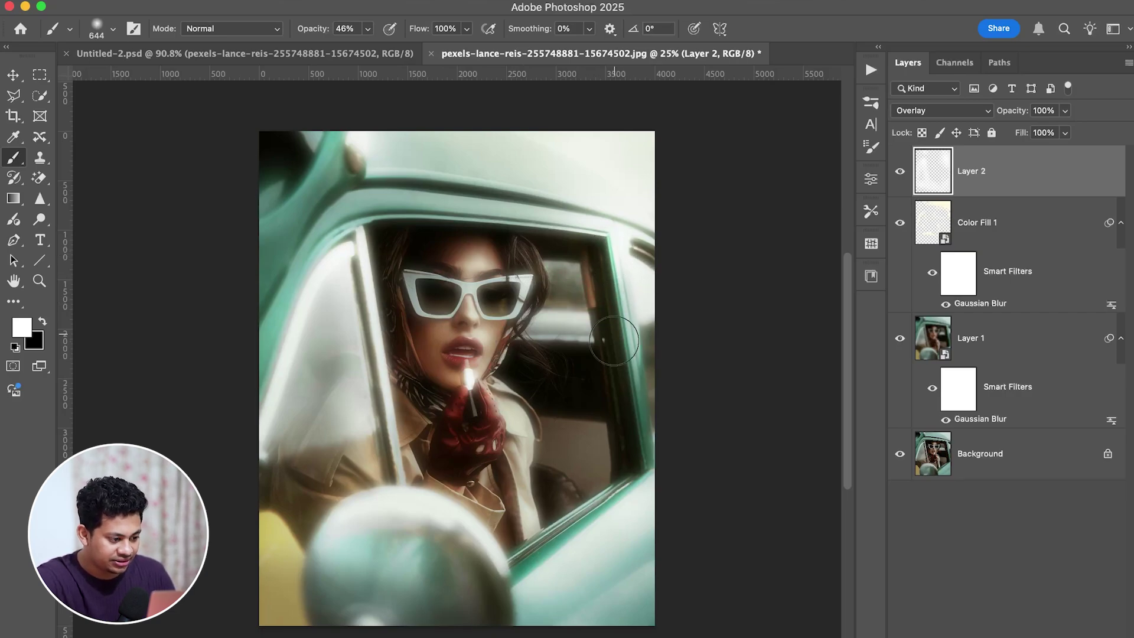
mouse_move(346, 245)
left_mouse_down()
mouse_move(309, 304)
mouse_move(273, 461)
mouse_move(352, 293)
mouse_move(354, 417)
mouse_move(342, 326)
mouse_move(311, 456)
mouse_move(271, 481)
left_mouse_up()
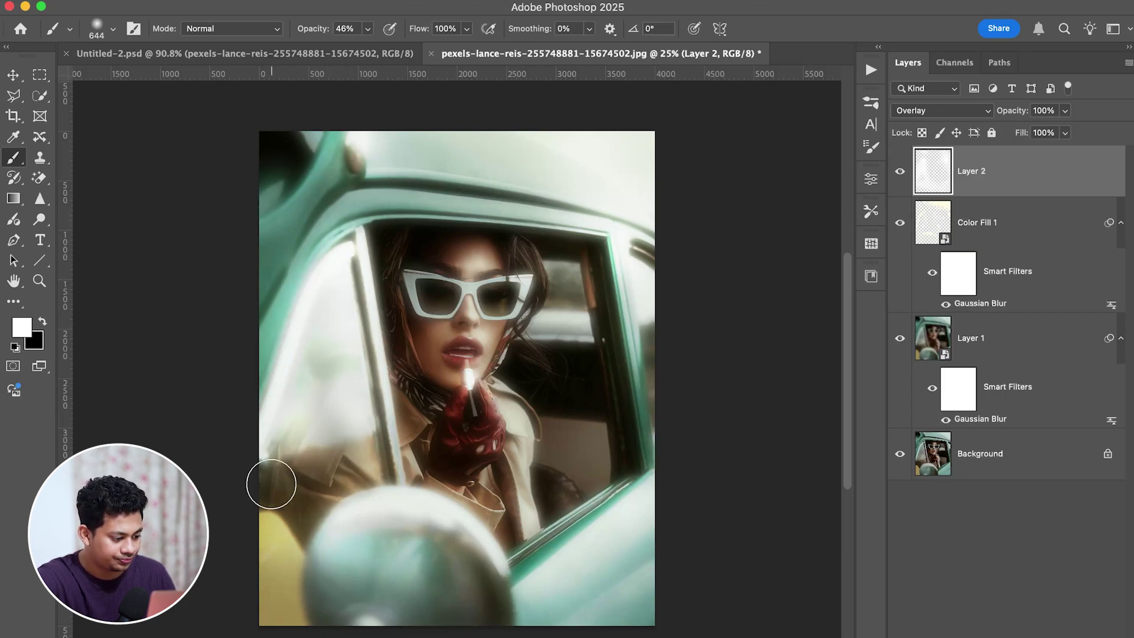
mouse_move(384, 522)
left_mouse_down()
mouse_move(450, 523)
mouse_move(490, 564)
left_mouse_up()
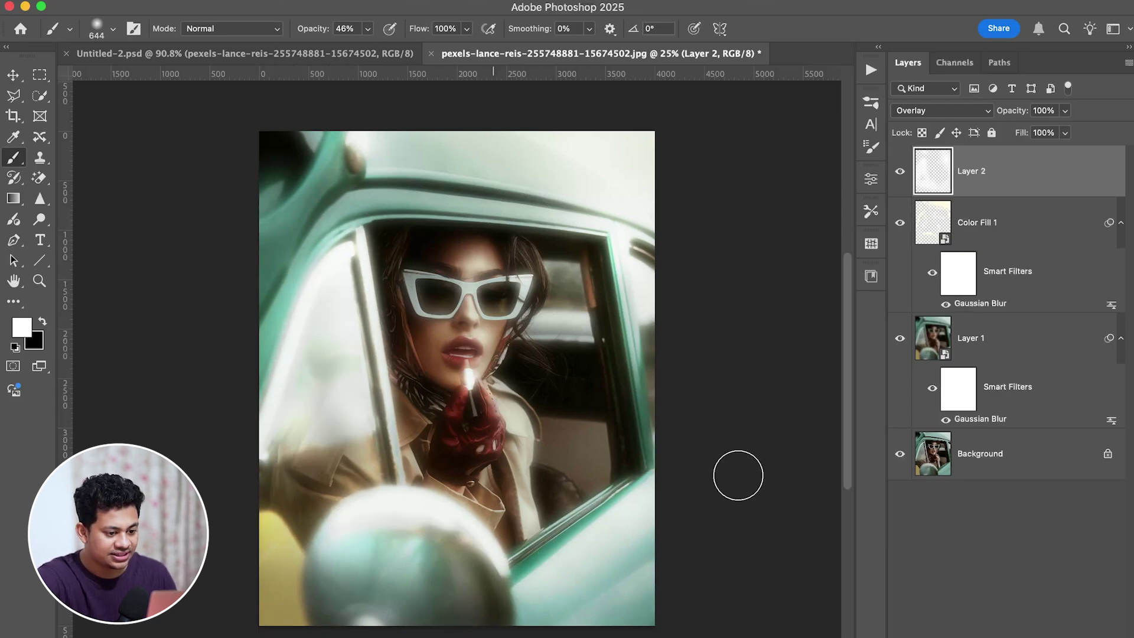
- Fine-tune Layer 2's opacity while toggling it on and off to judge the glow
left_click(899, 172)
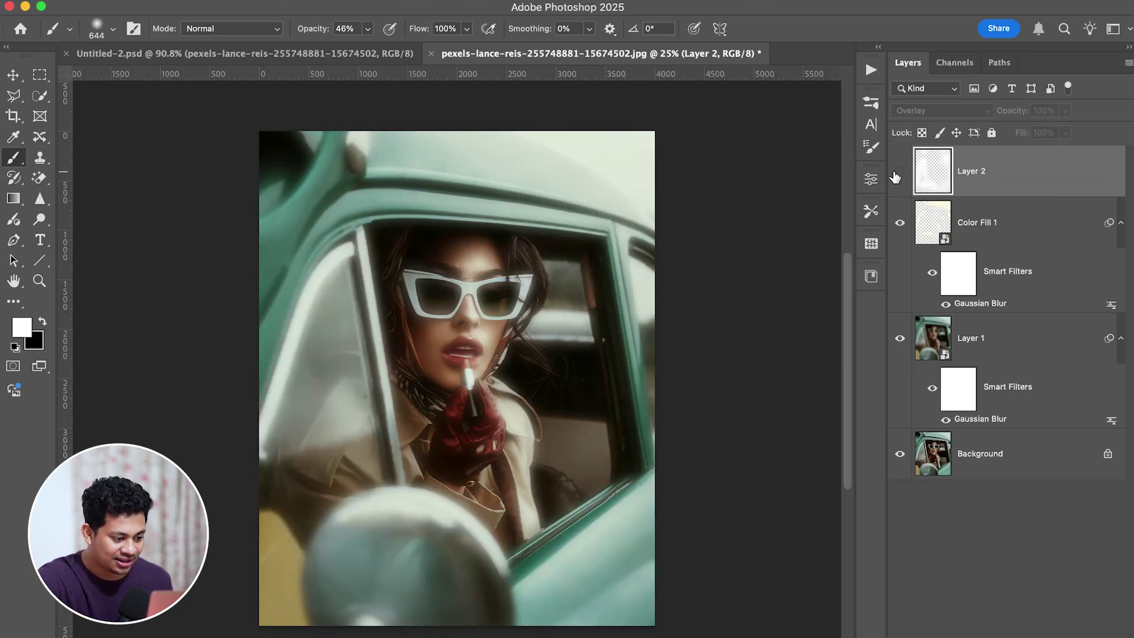
left_click(896, 176)
left_click(896, 176)
left_click(896, 176)
left_click(895, 176)
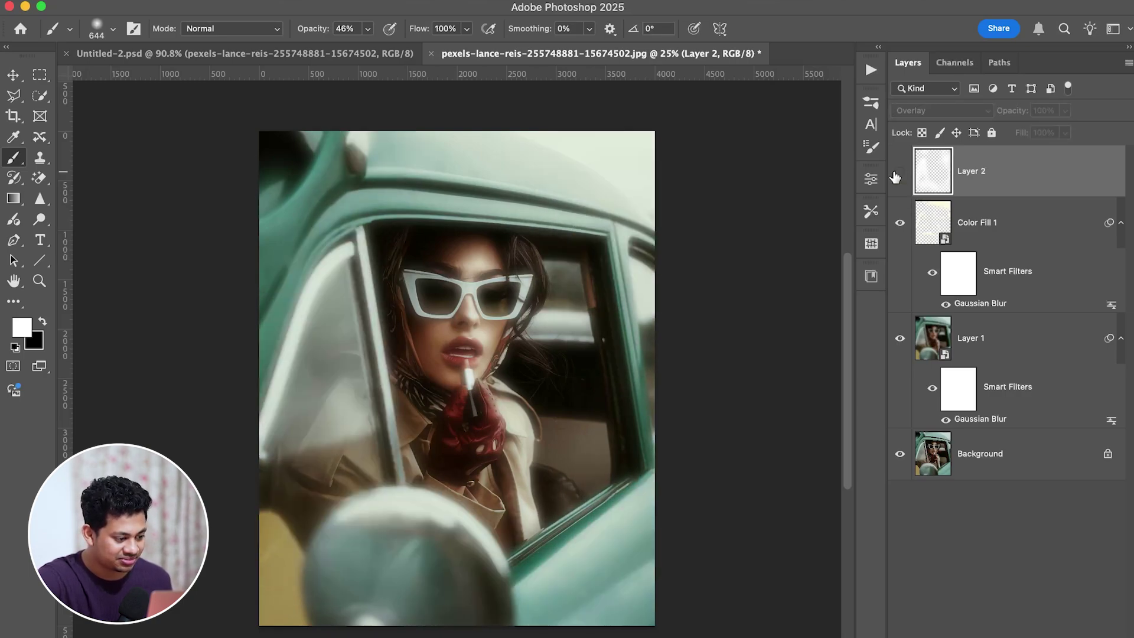
left_click(896, 176)
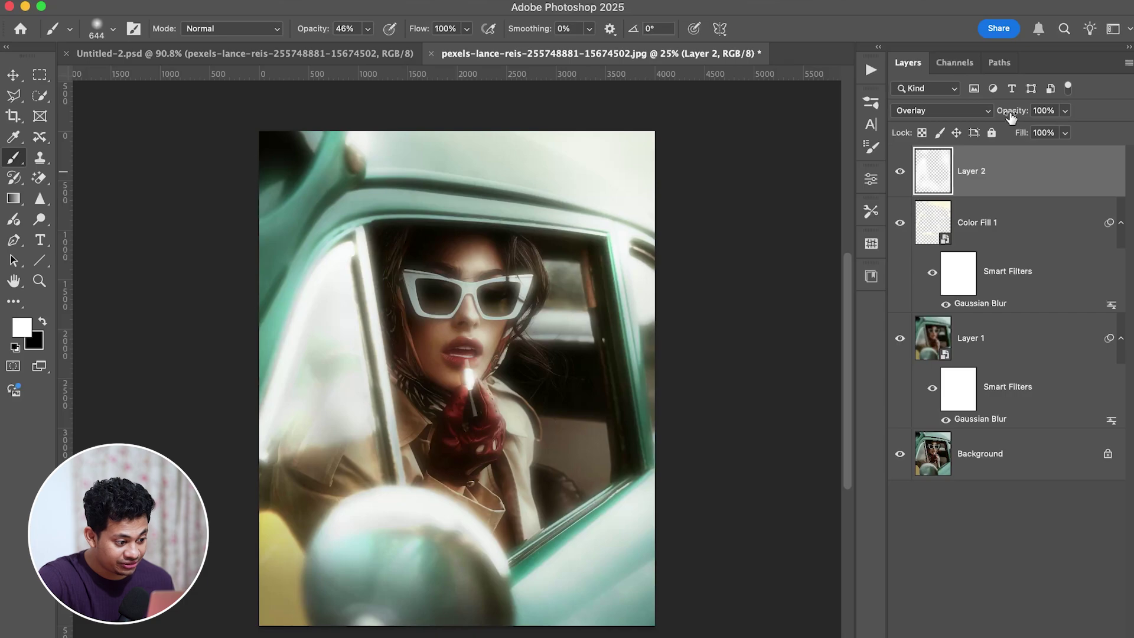
left_click_drag(1011, 118, 1006, 116)
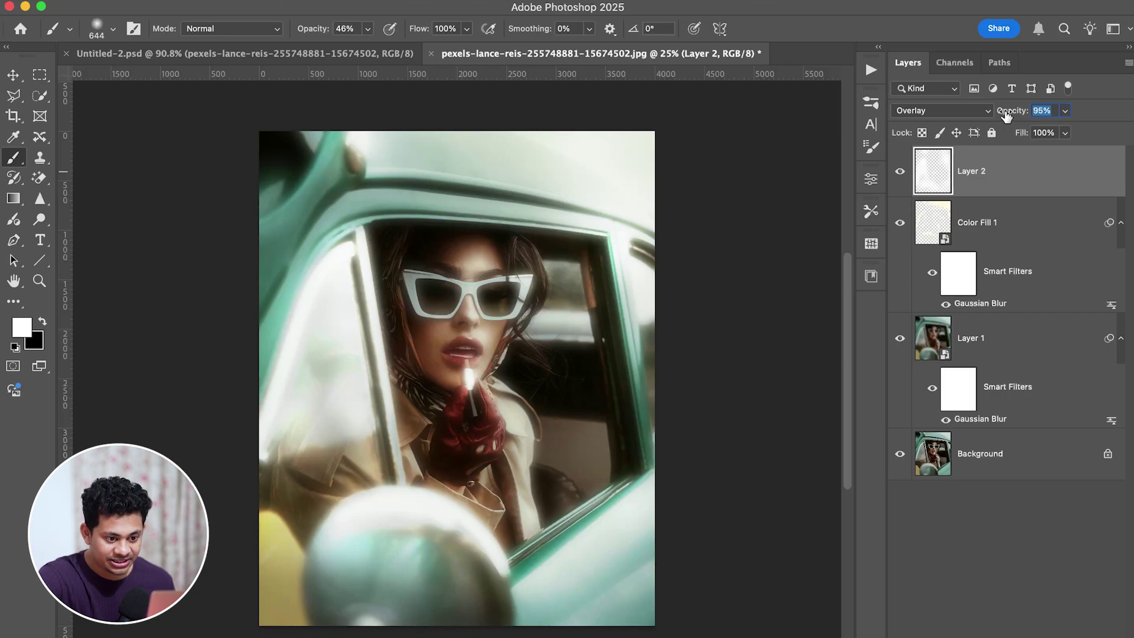
left_click(901, 176)
left_click(900, 176)
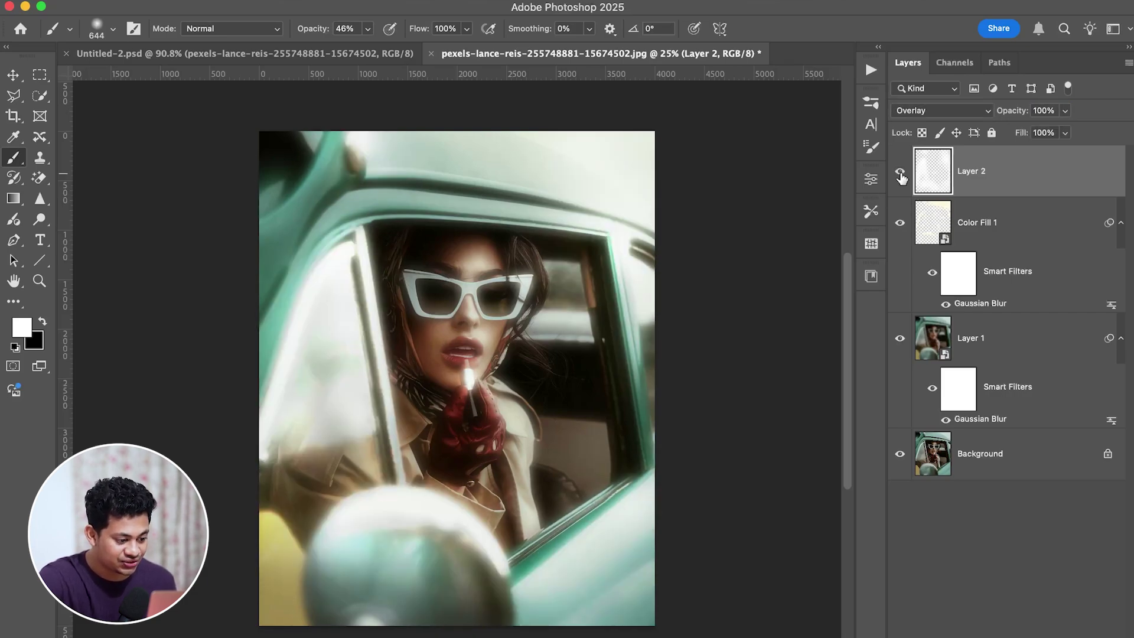
left_click(900, 176)
left_click(901, 176)
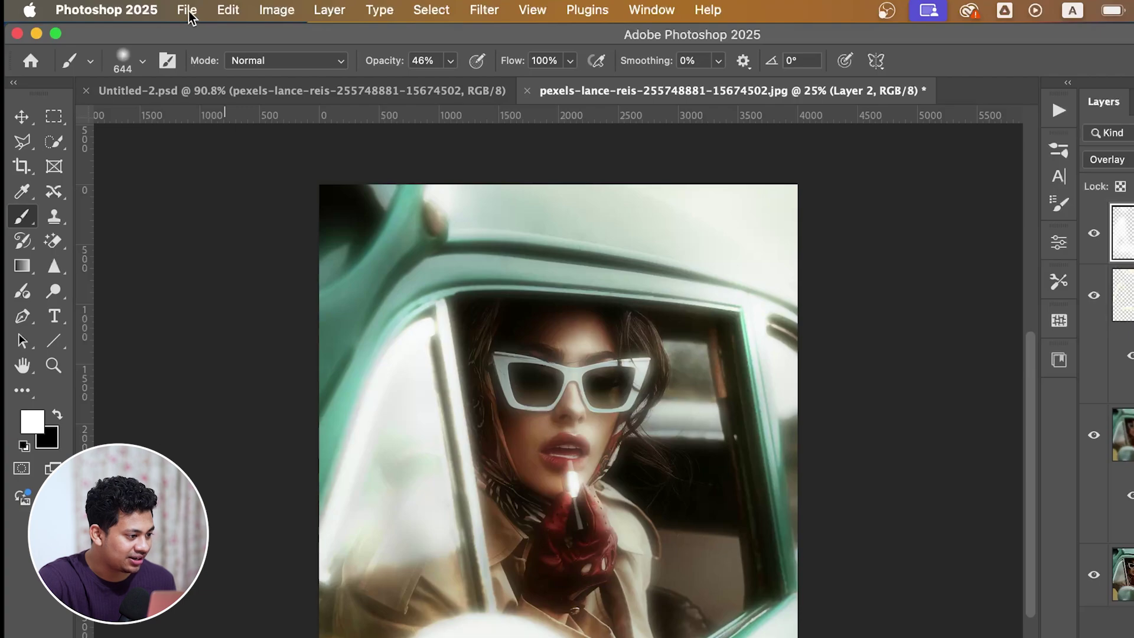
- Place the lens flare PNG into the document
left_click(188, 13)
key("Escape")
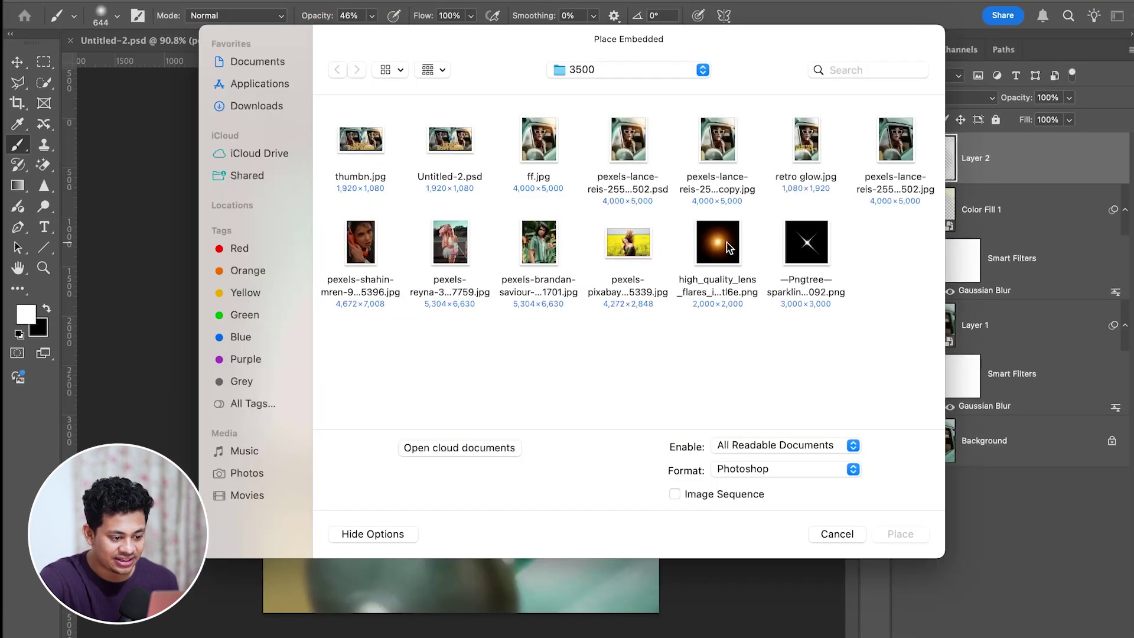
left_click(729, 247)
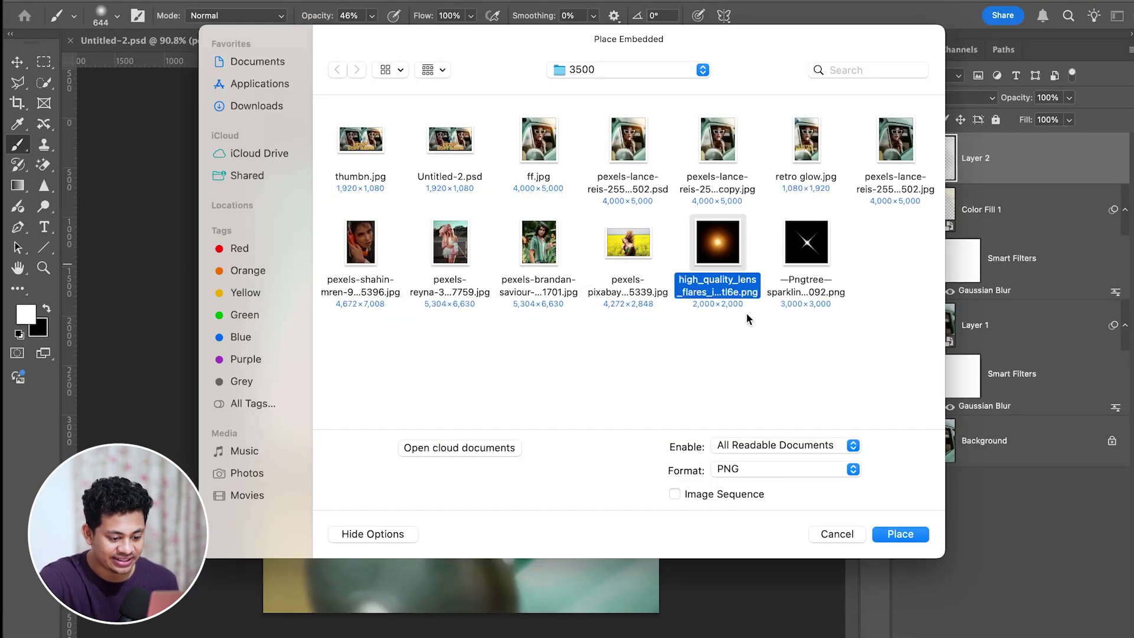
left_click(924, 537)
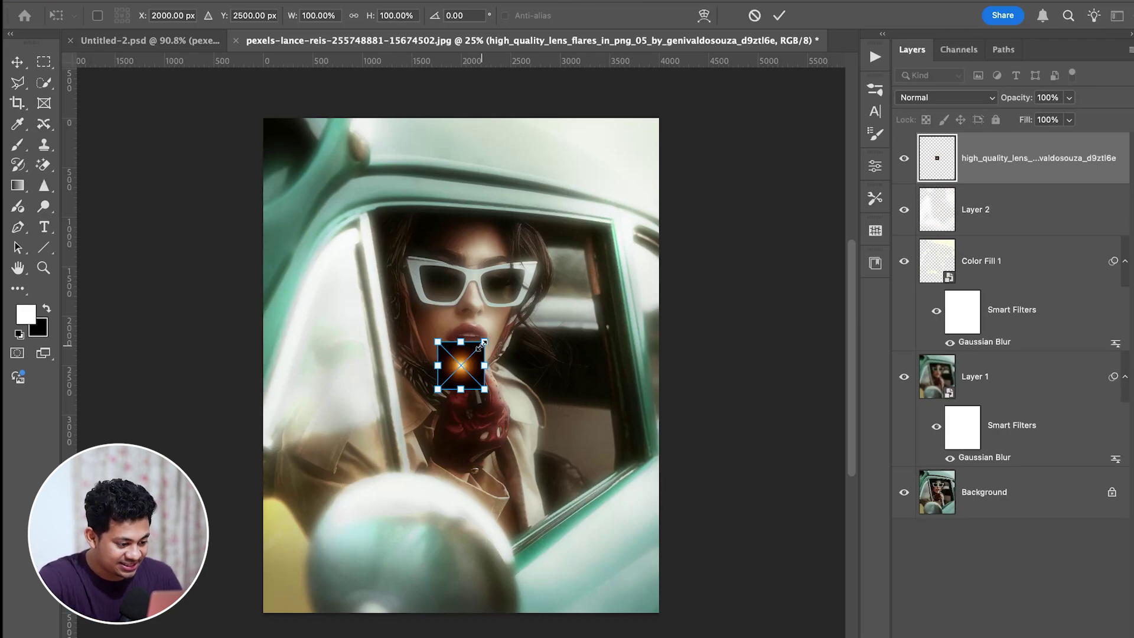
- Enlarge the flare about six times, move it to the upper right, and set Screen
left_click_drag(484, 342, 601, 218)
left_click_drag(467, 372, 617, 170)
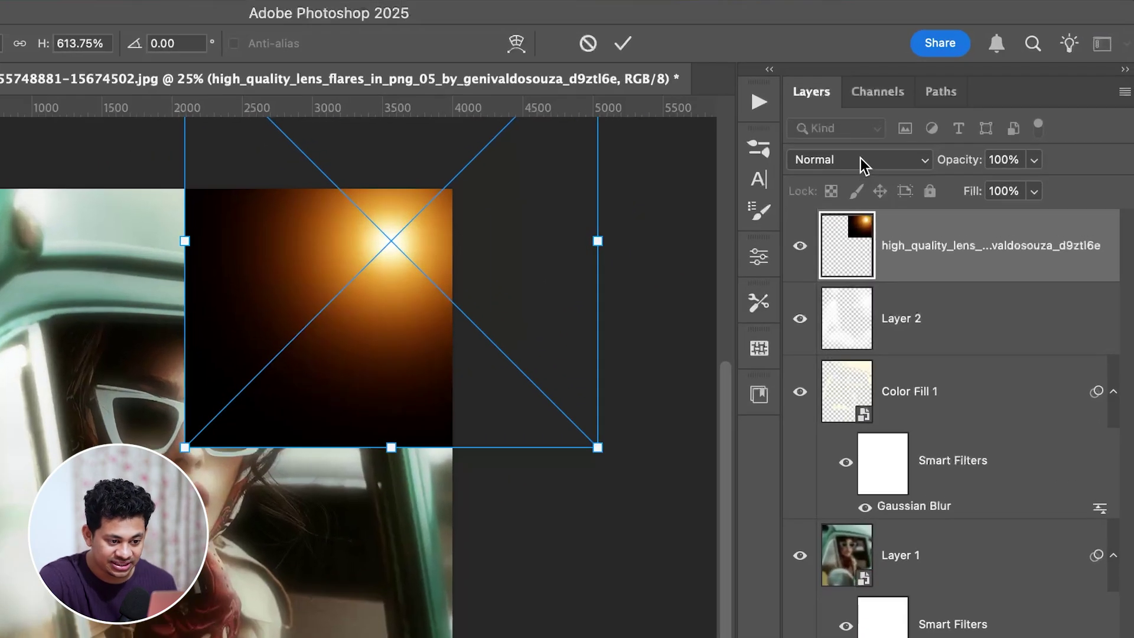
left_click(945, 96)
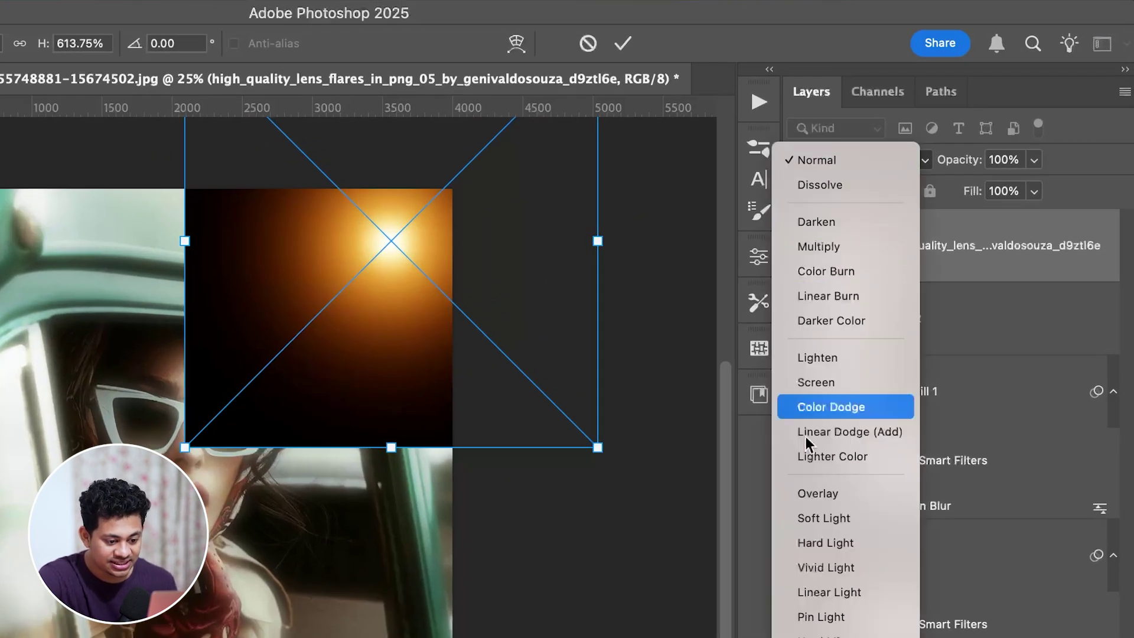
left_click(817, 388)
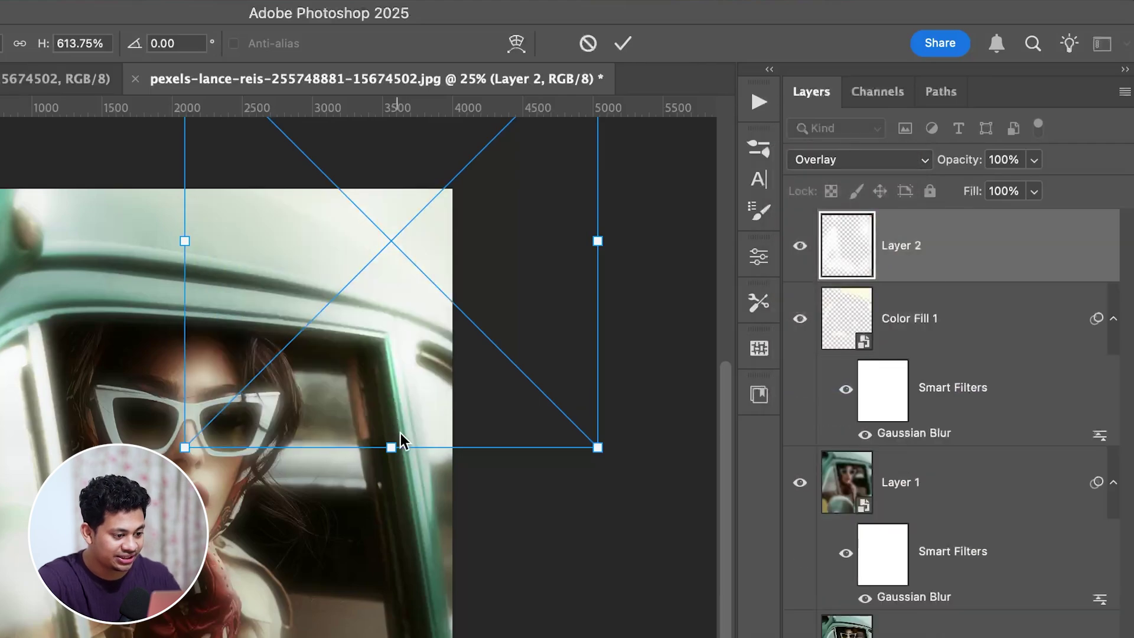
left_click_drag(614, 300, 612, 391)
left_click_drag(588, 319, 602, 359)
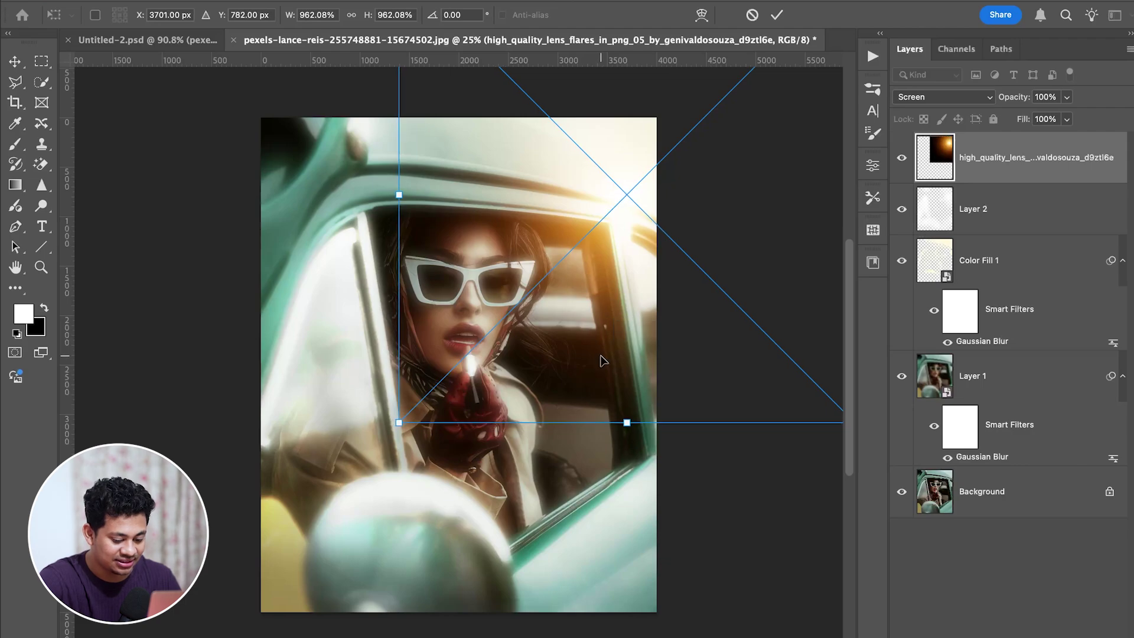
key("Return")
- Toggle the lens flare layer off and on to compare the sun glow
key("b")
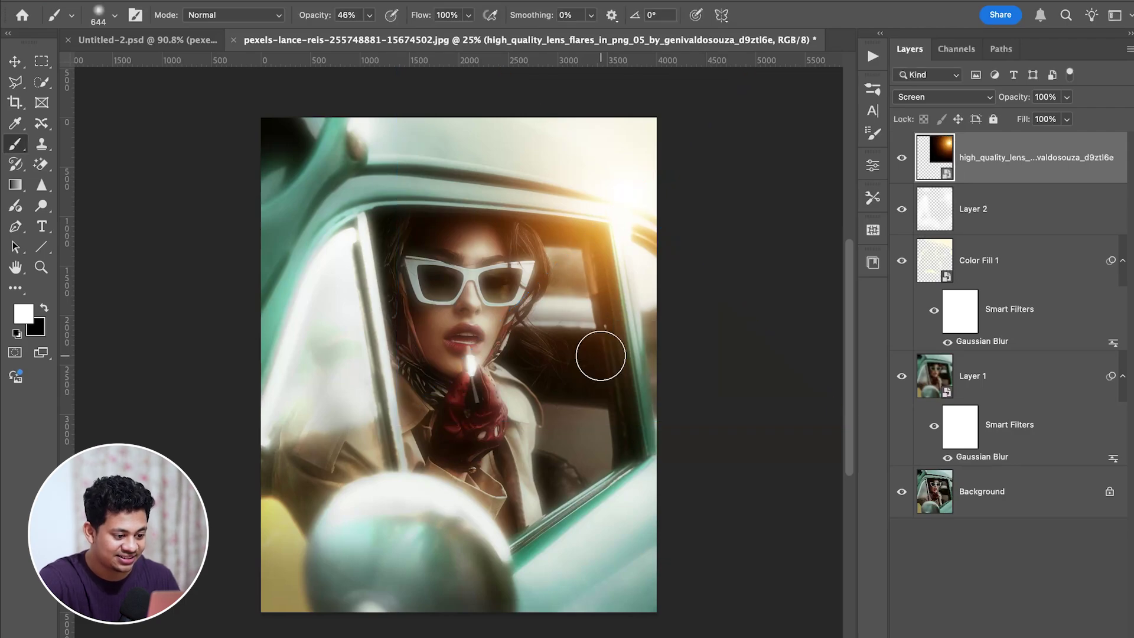
left_click(900, 159)
left_click(900, 160)
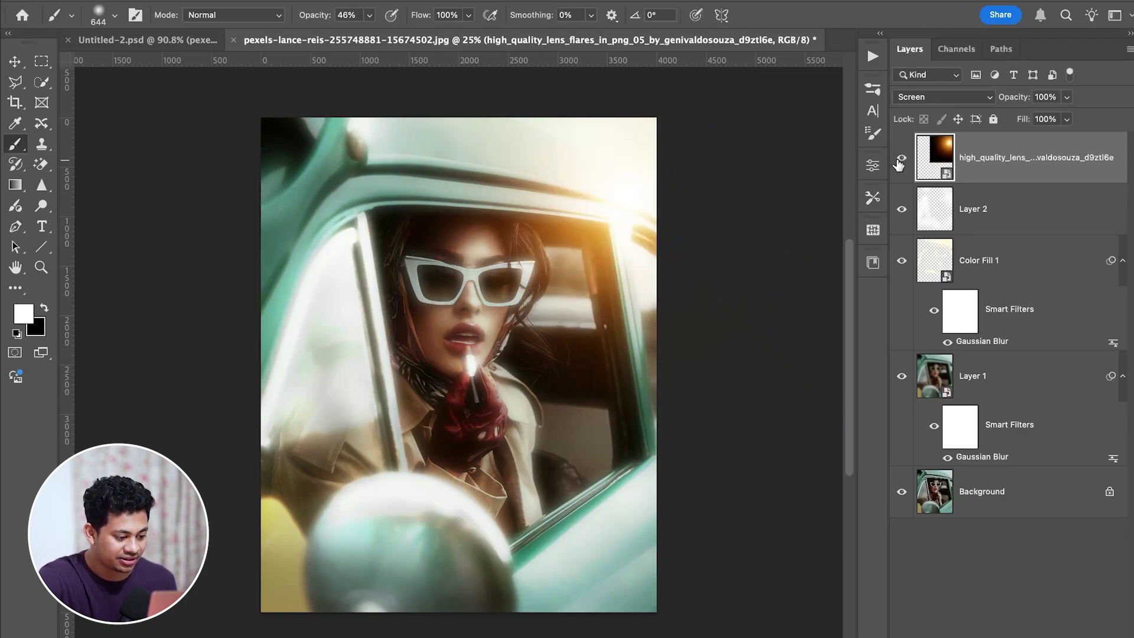
scroll(493, 375, "up", 2)
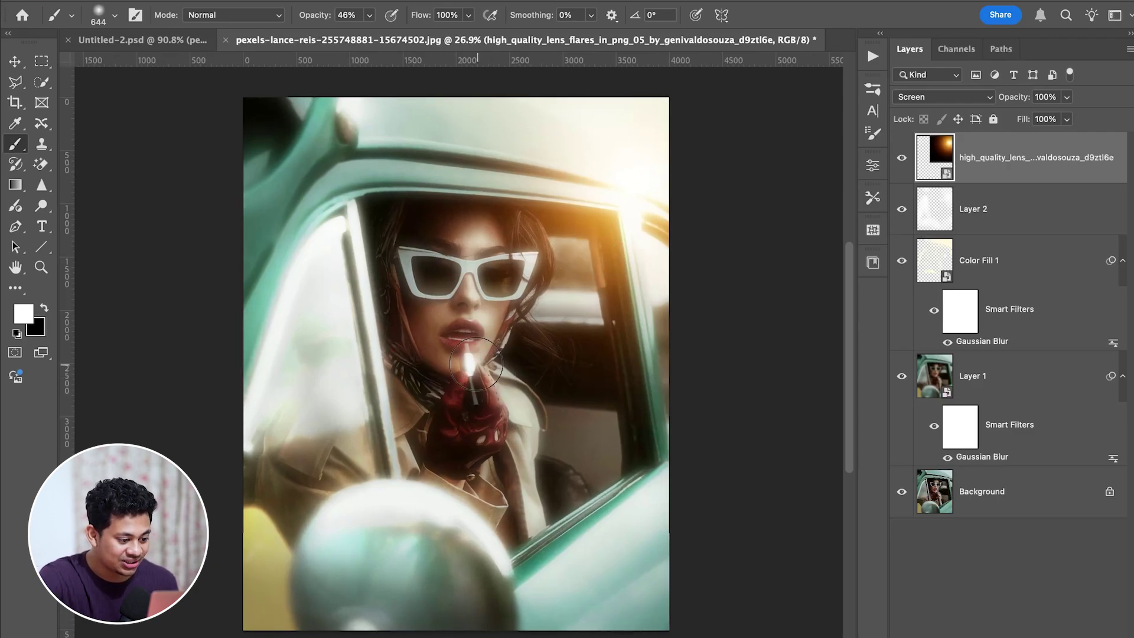
- Place Embedded a second lens flare PNG and set it to Screen blending
mouse_move(214, 26)
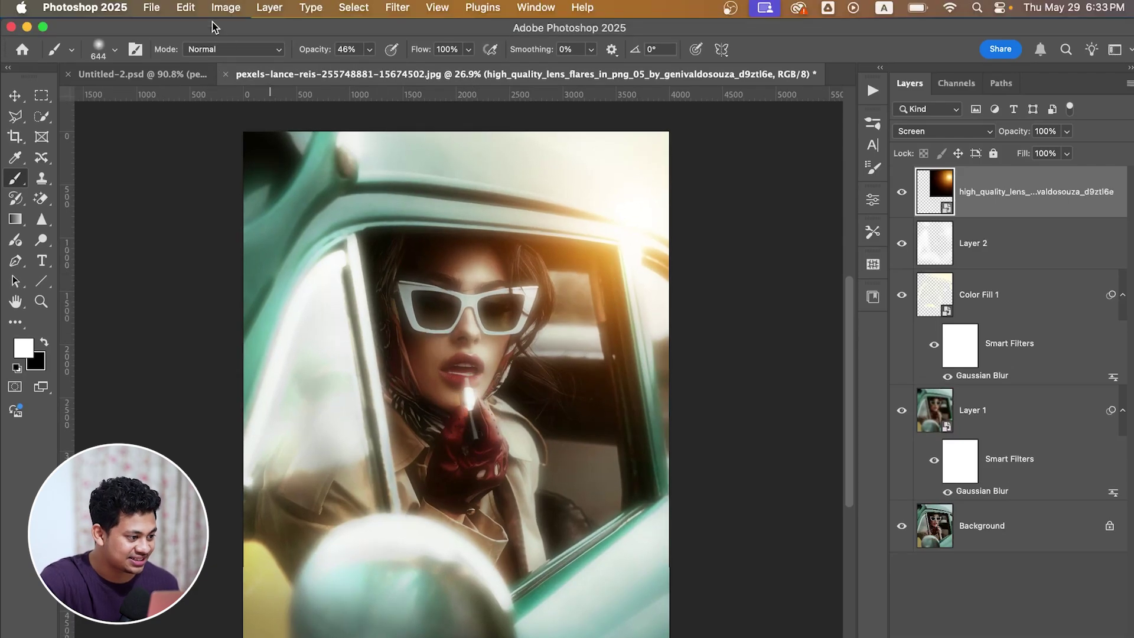
left_click(152, 7)
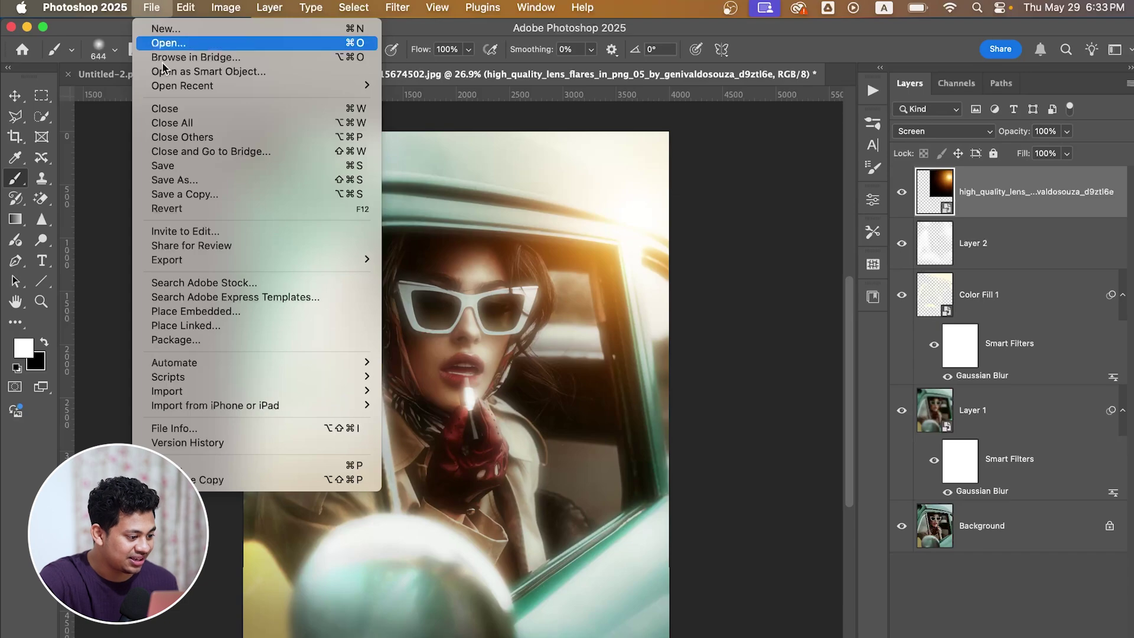
left_click(249, 312)
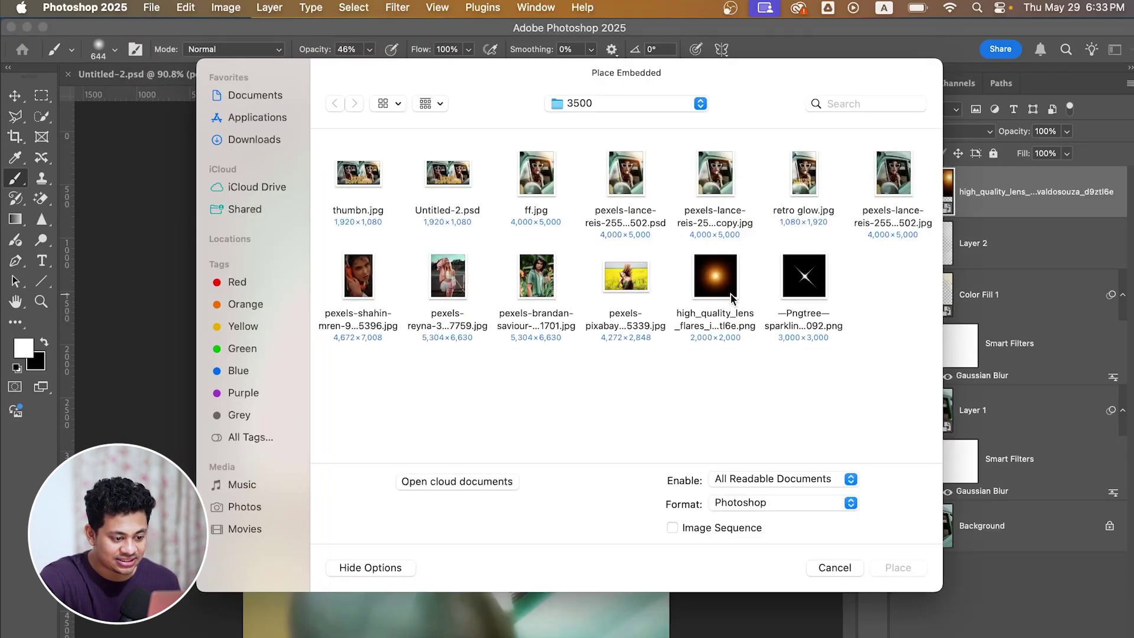
left_click(726, 286)
double_click(727, 287)
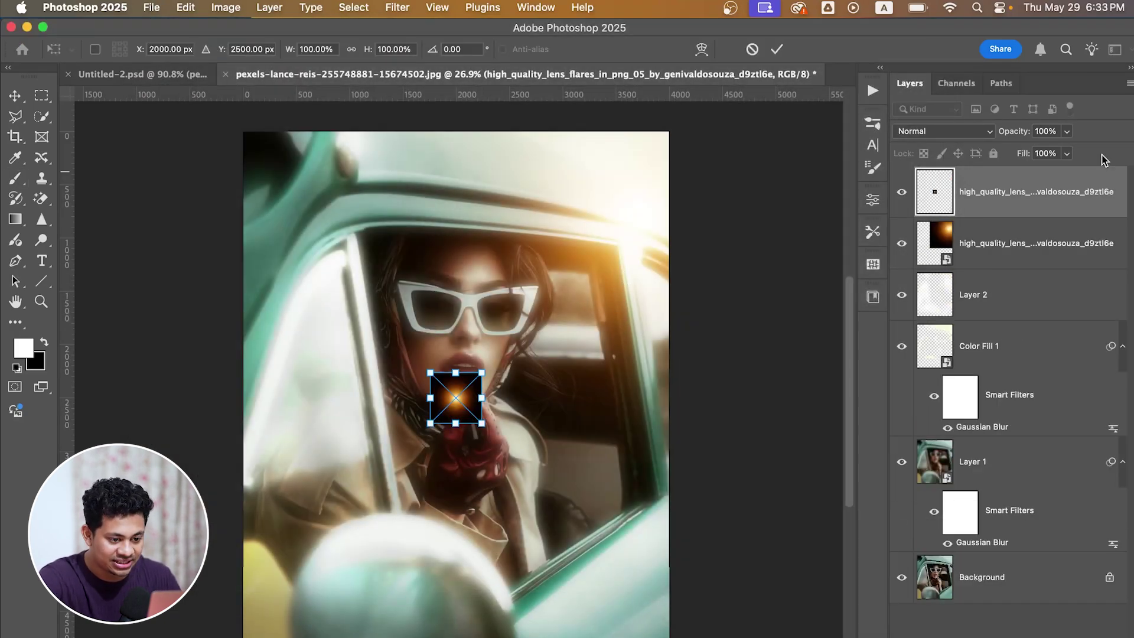
left_click(942, 131)
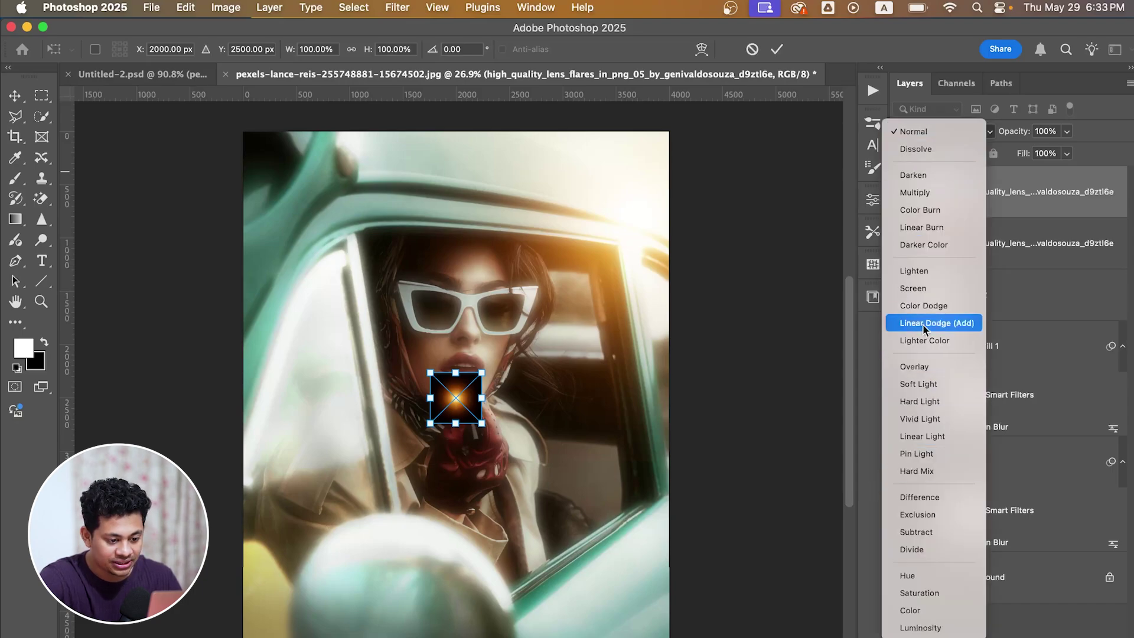
left_click(913, 289)
- Position the small flare on the lipstick tip and scale it to about 95%
left_click_drag(463, 402, 475, 403)
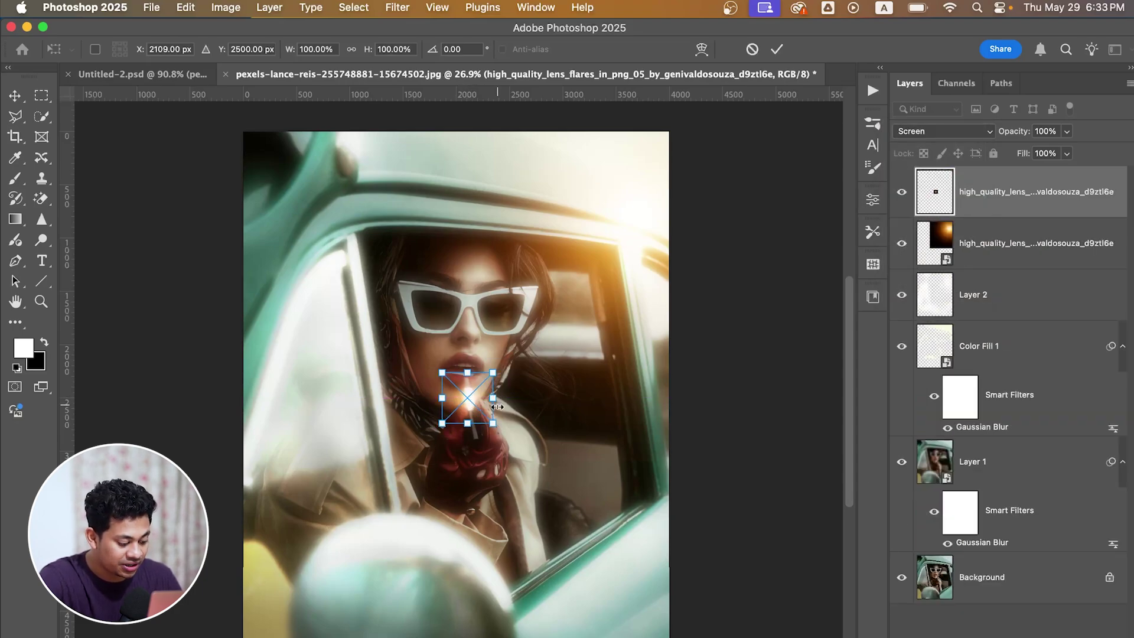
scroll(491, 415, "up", 3)
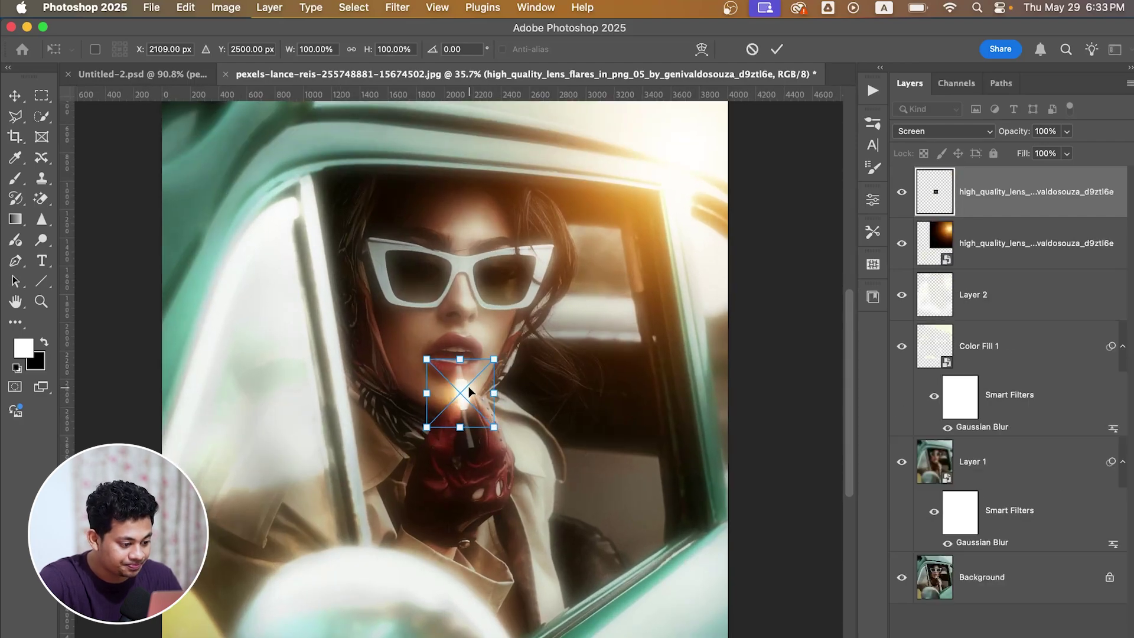
left_click_drag(493, 392, 496, 393)
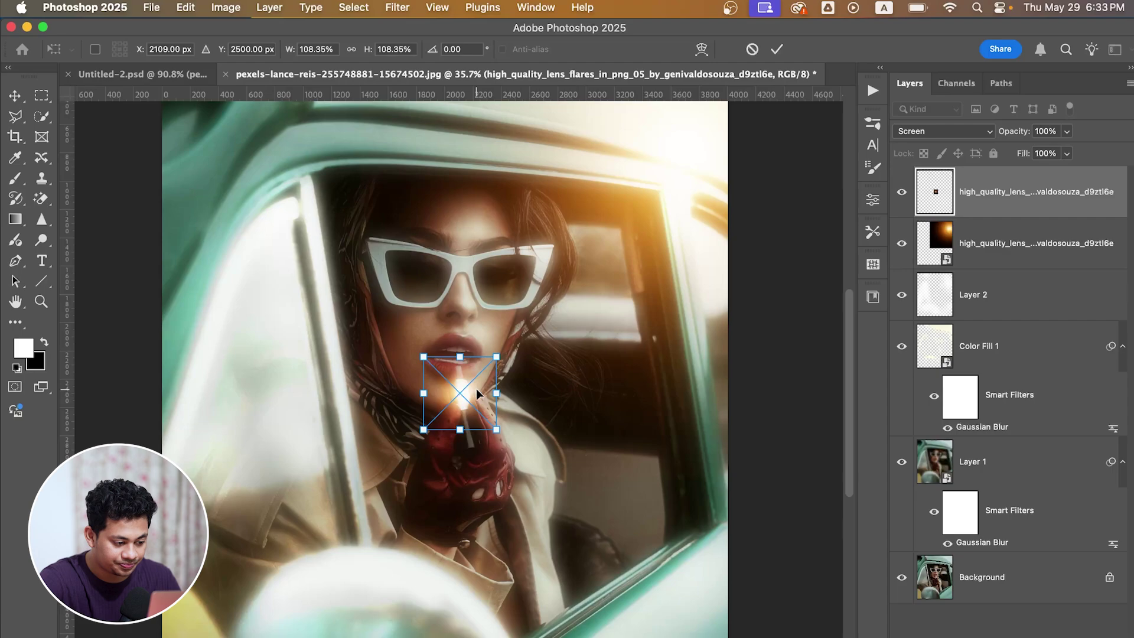
key("Return")
key("super+t")
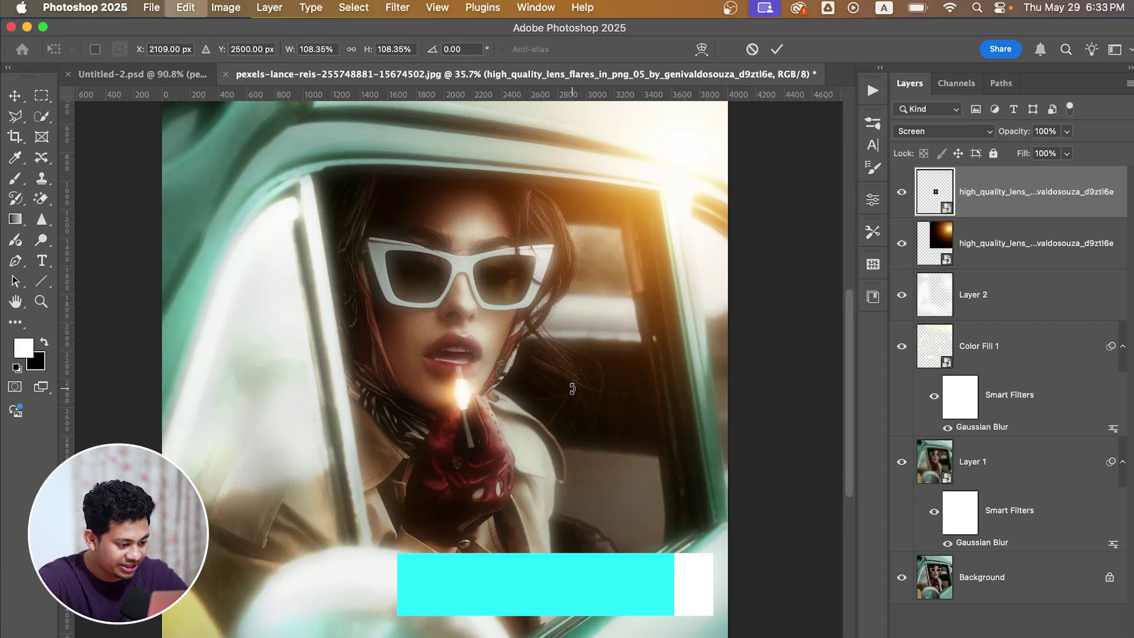
left_click_drag(496, 357, 493, 366)
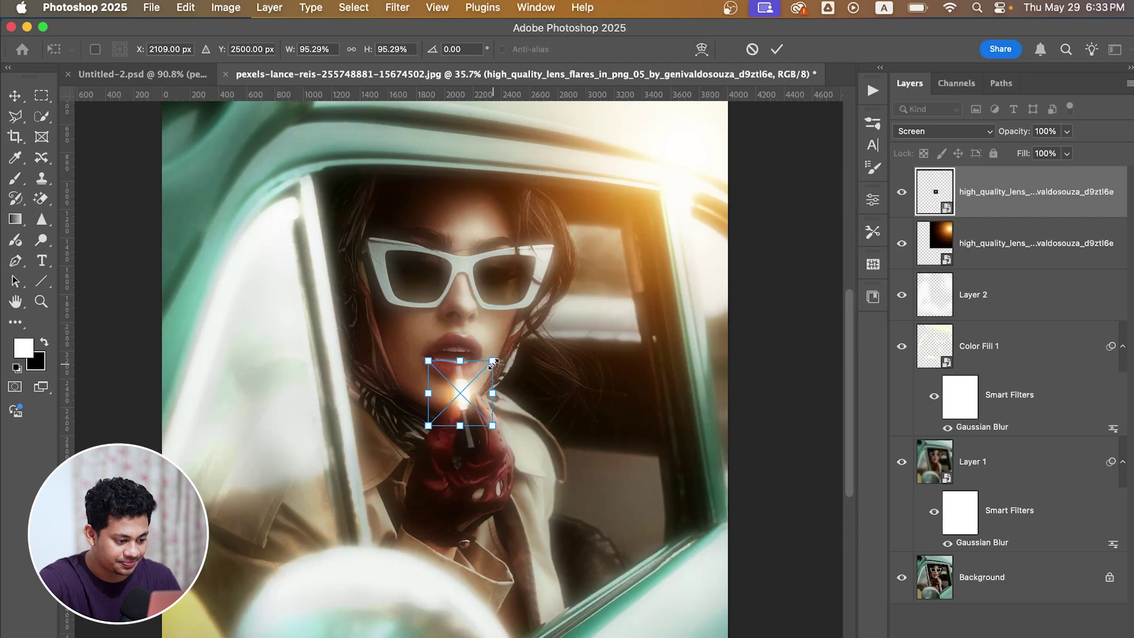
key("Return")
- Compare the original photo alone against all edit layers shown
key("b")
scroll(493, 368, "down", 2)
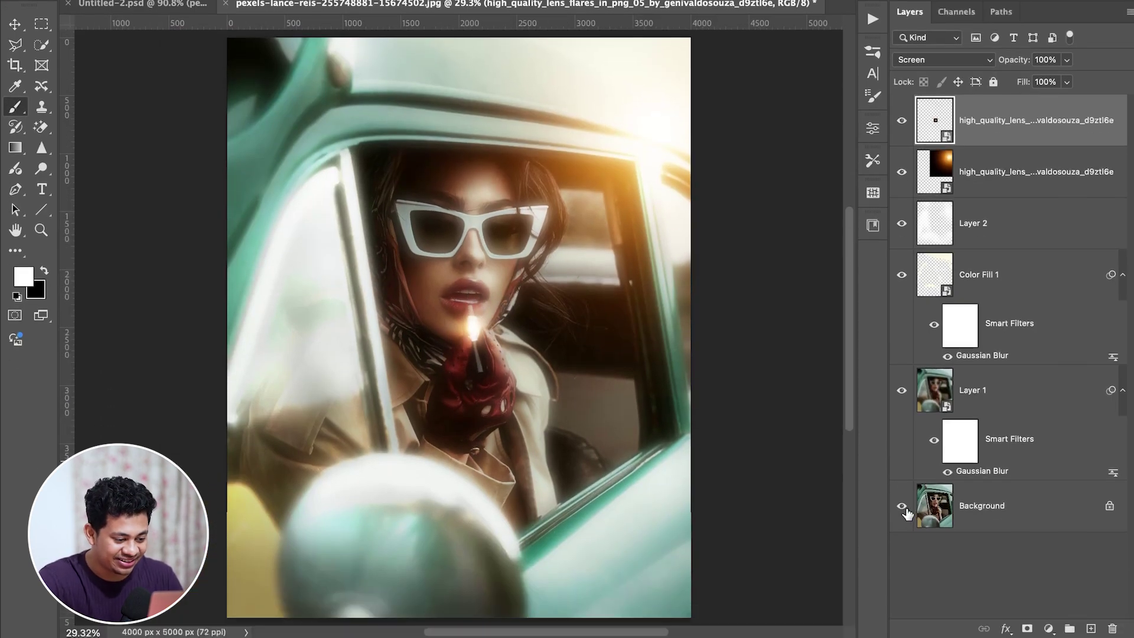
left_click(901, 578, "alt")
left_click(902, 506, "alt")
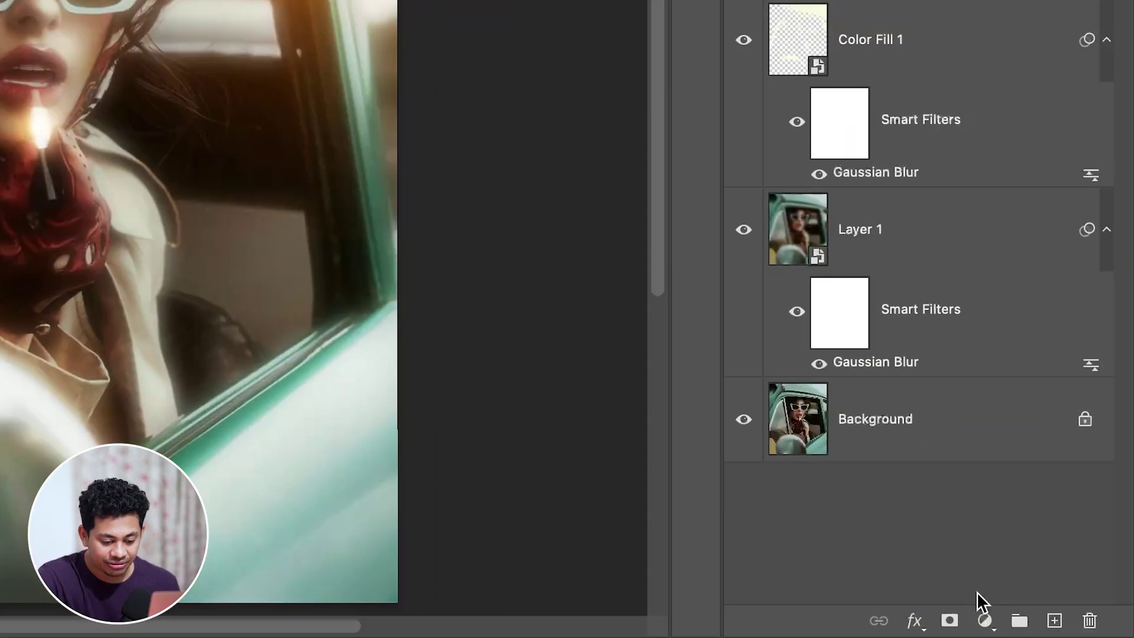
- Add a Curves adjustment layer with the Blue highlights lowered to 238 and the black point moved inward
left_click(981, 618)
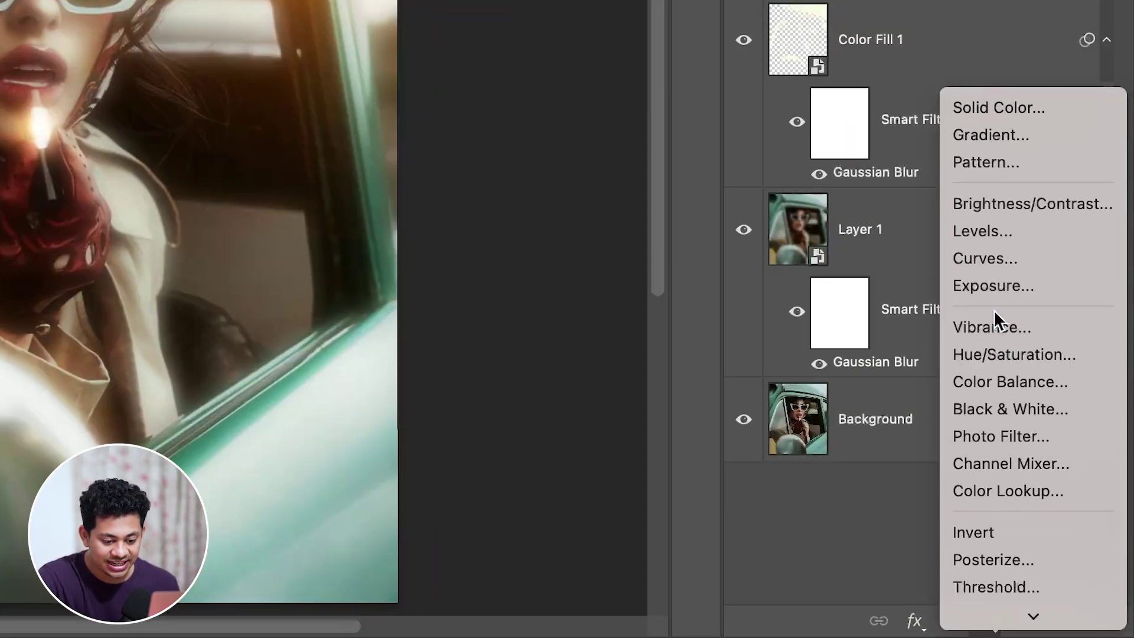
left_click(986, 255)
left_click(661, 171)
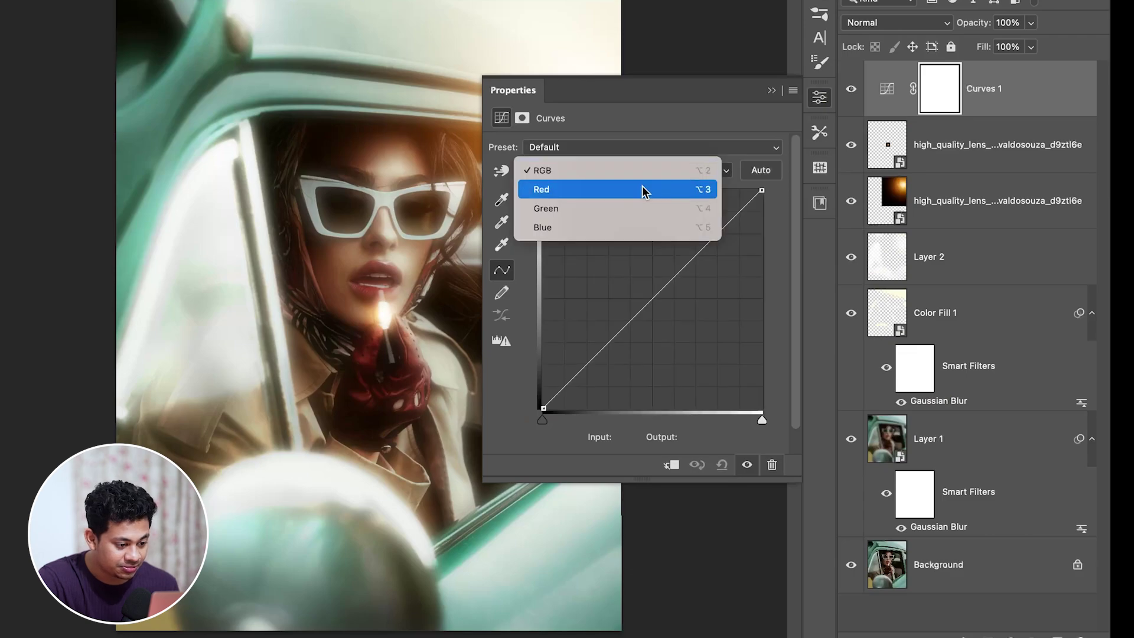
left_click(597, 225)
left_click_drag(762, 190, 766, 205)
left_click_drag(541, 421, 554, 424)
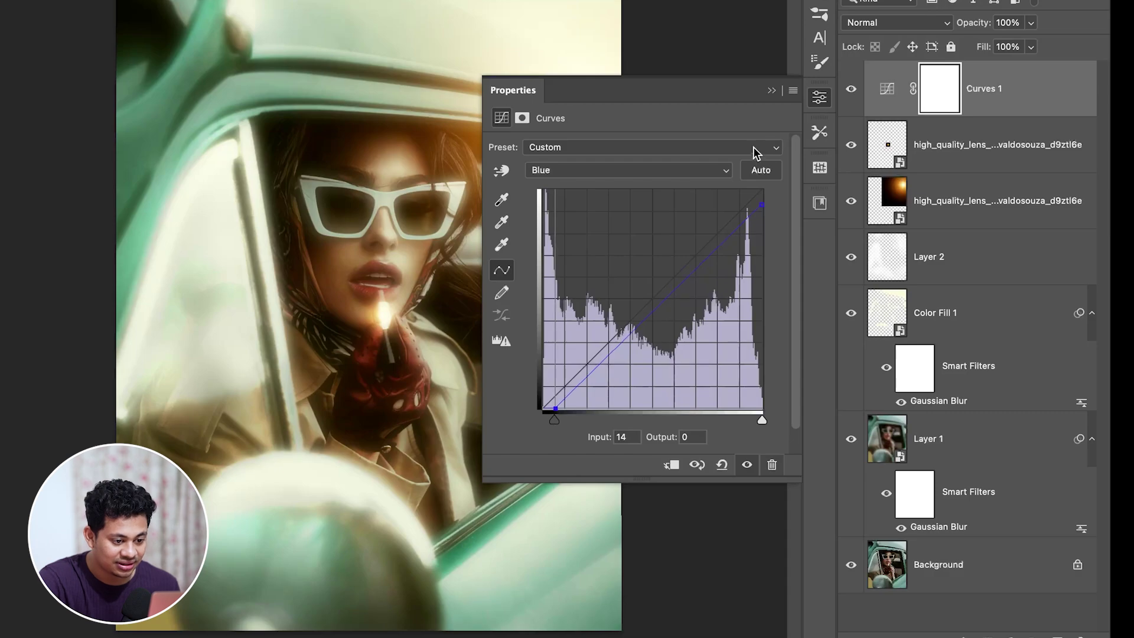
left_click(818, 99)
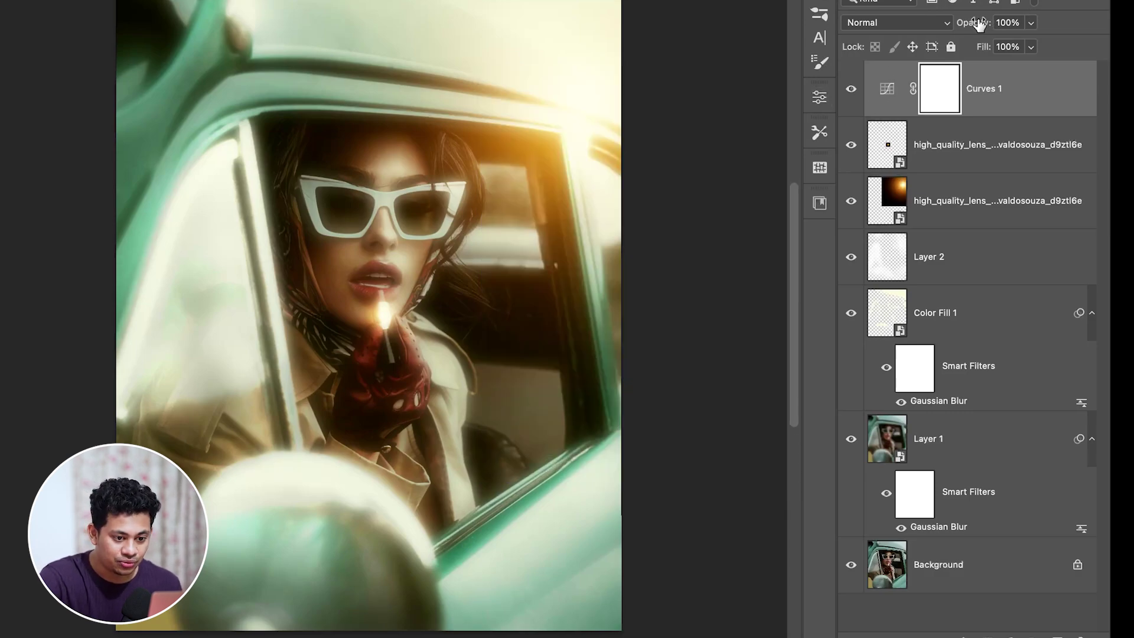
- Set the Curves layer opacity to 20%, toggling its visibility to compare the warm grade
left_click_drag(978, 24, 904, 26)
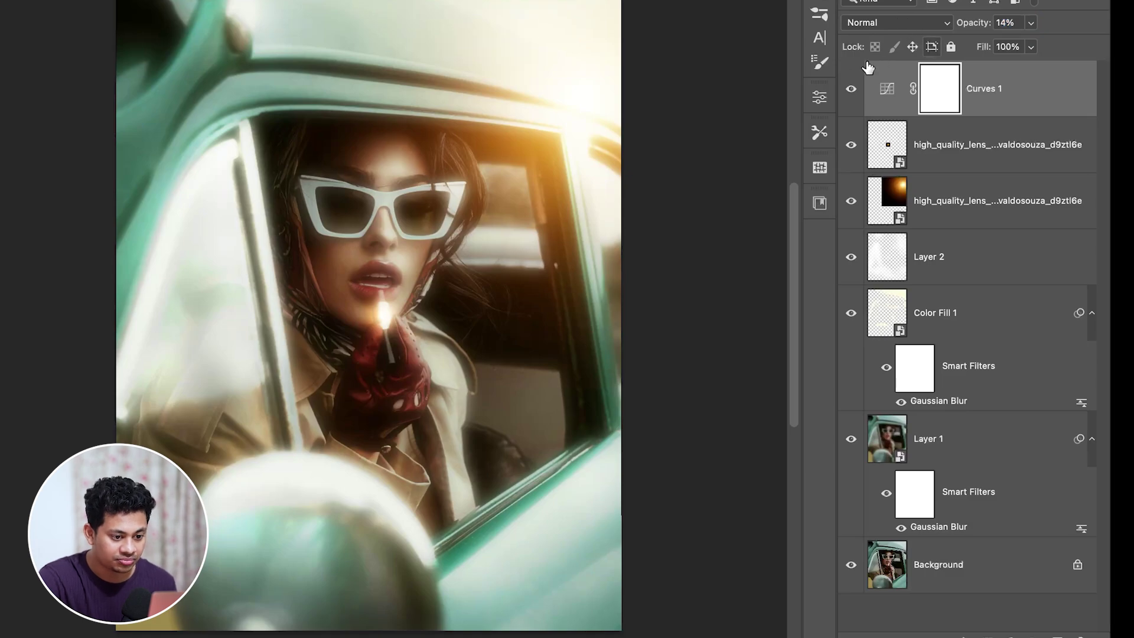
left_click(850, 92)
left_click(850, 94)
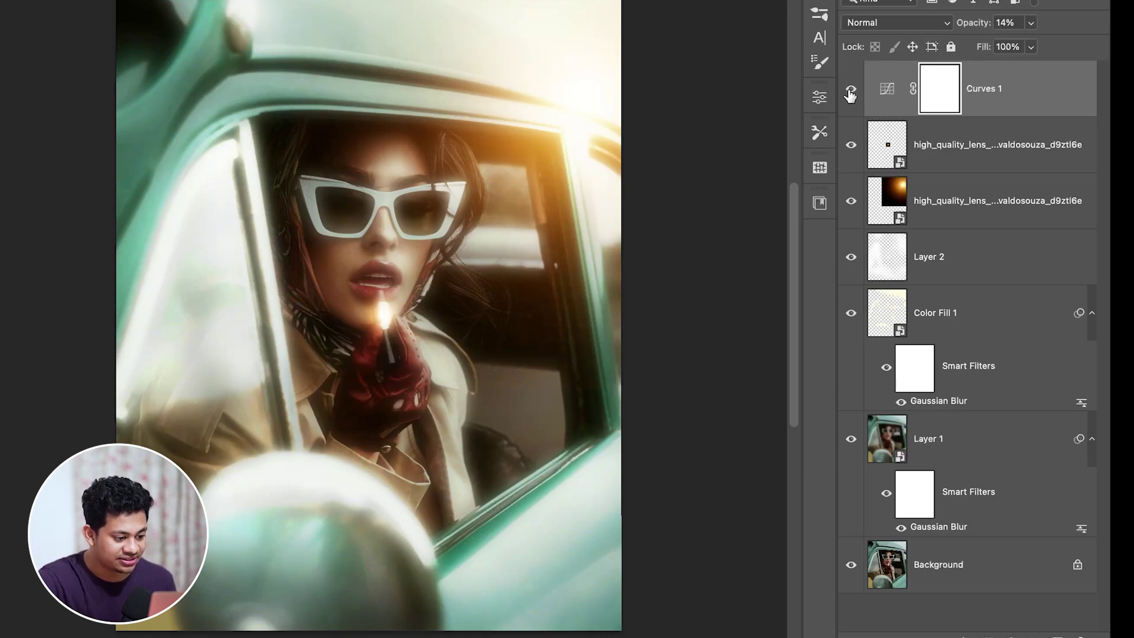
left_click(850, 93)
left_click(850, 94)
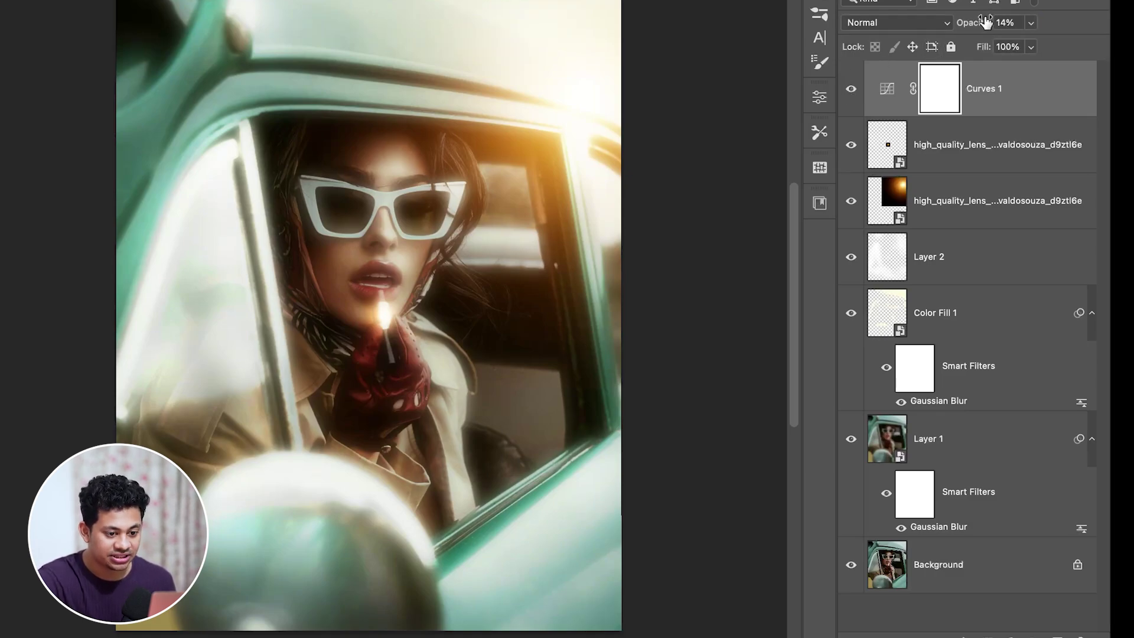
left_click_drag(971, 23, 978, 24)
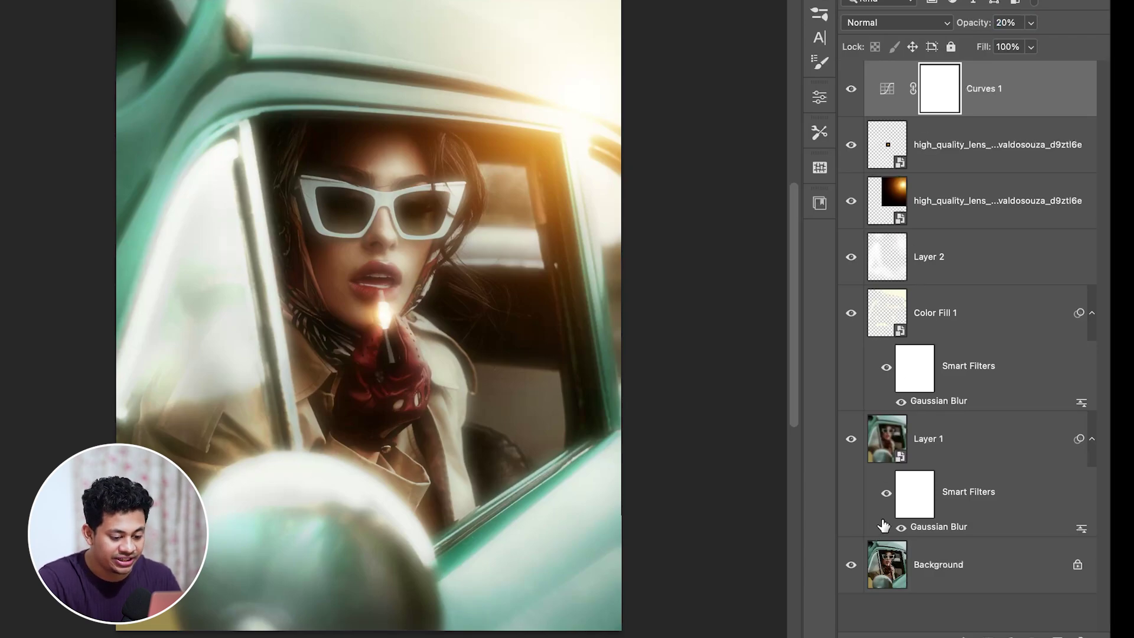
left_click(849, 568, "alt")
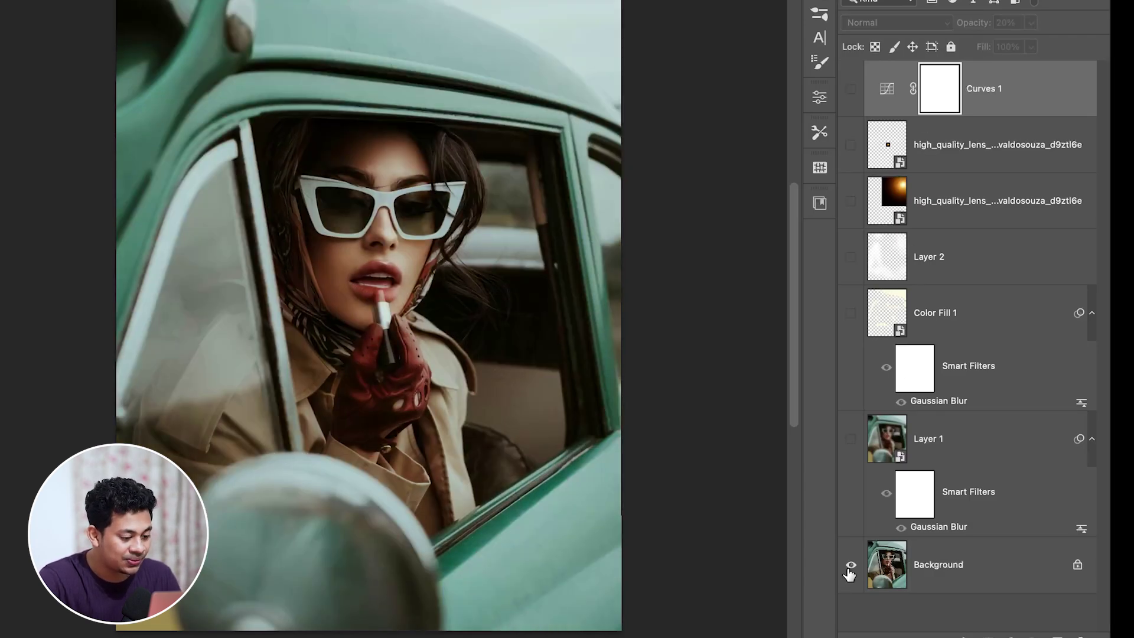
left_click(849, 568, "alt")
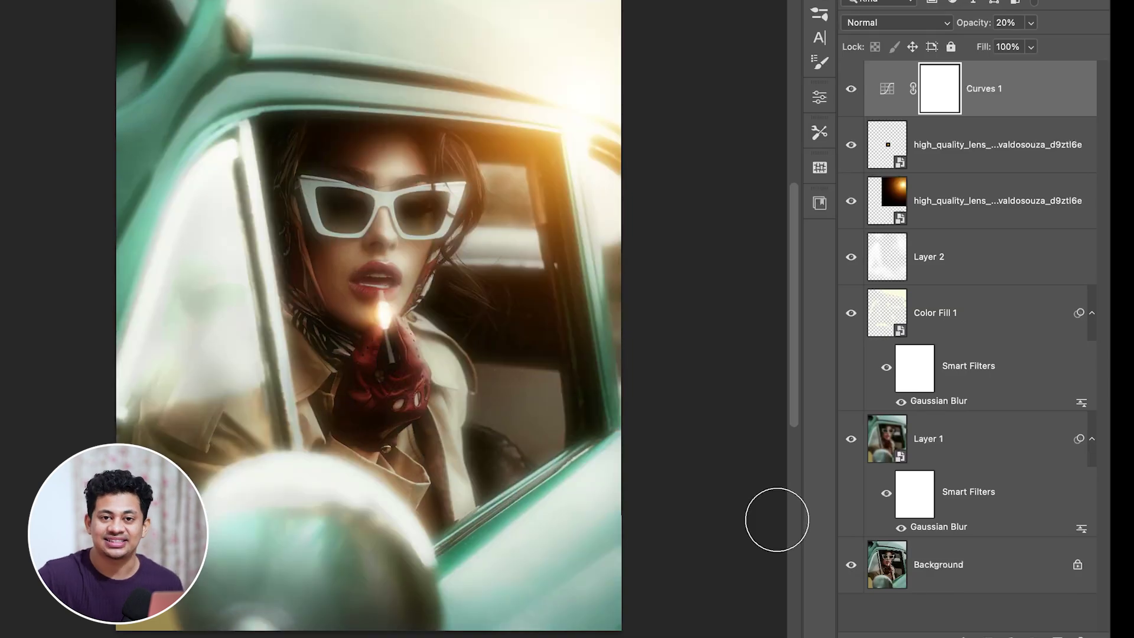